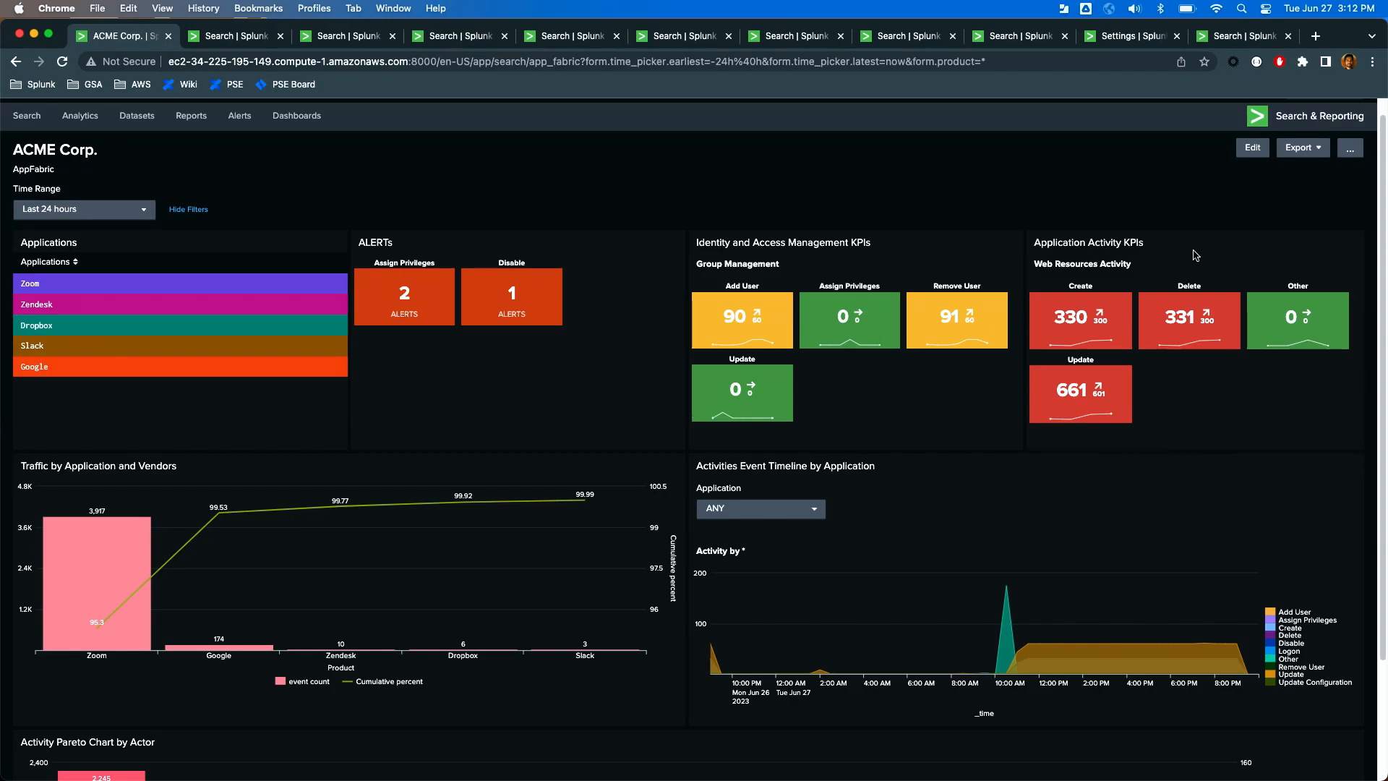
# Filter the Activities Event Timeline by Application on the ACME Corp. dashboard to Zoom.
pyautogui.scroll(-1, 1197, 256)
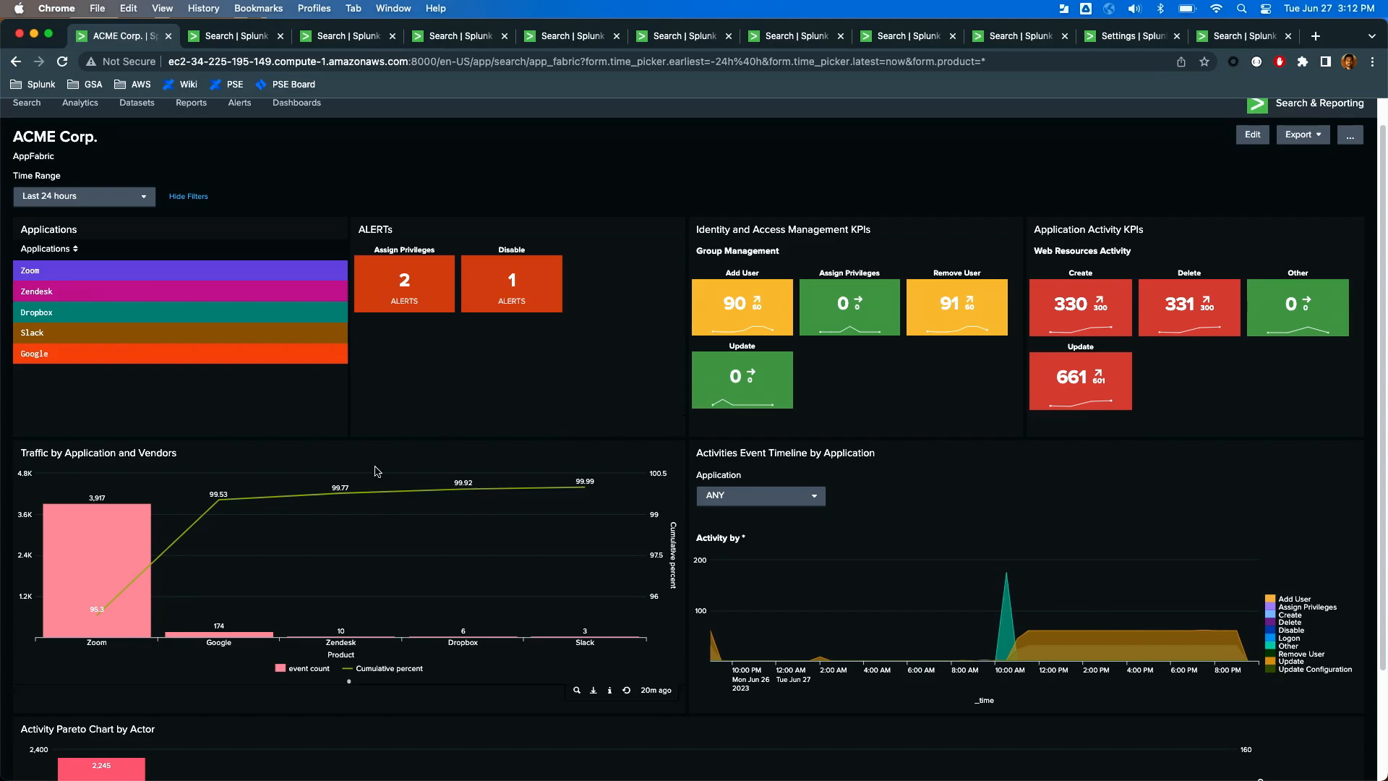
pyautogui.scroll(-1, 378, 469)
pyautogui.scroll(-2, 377, 469)
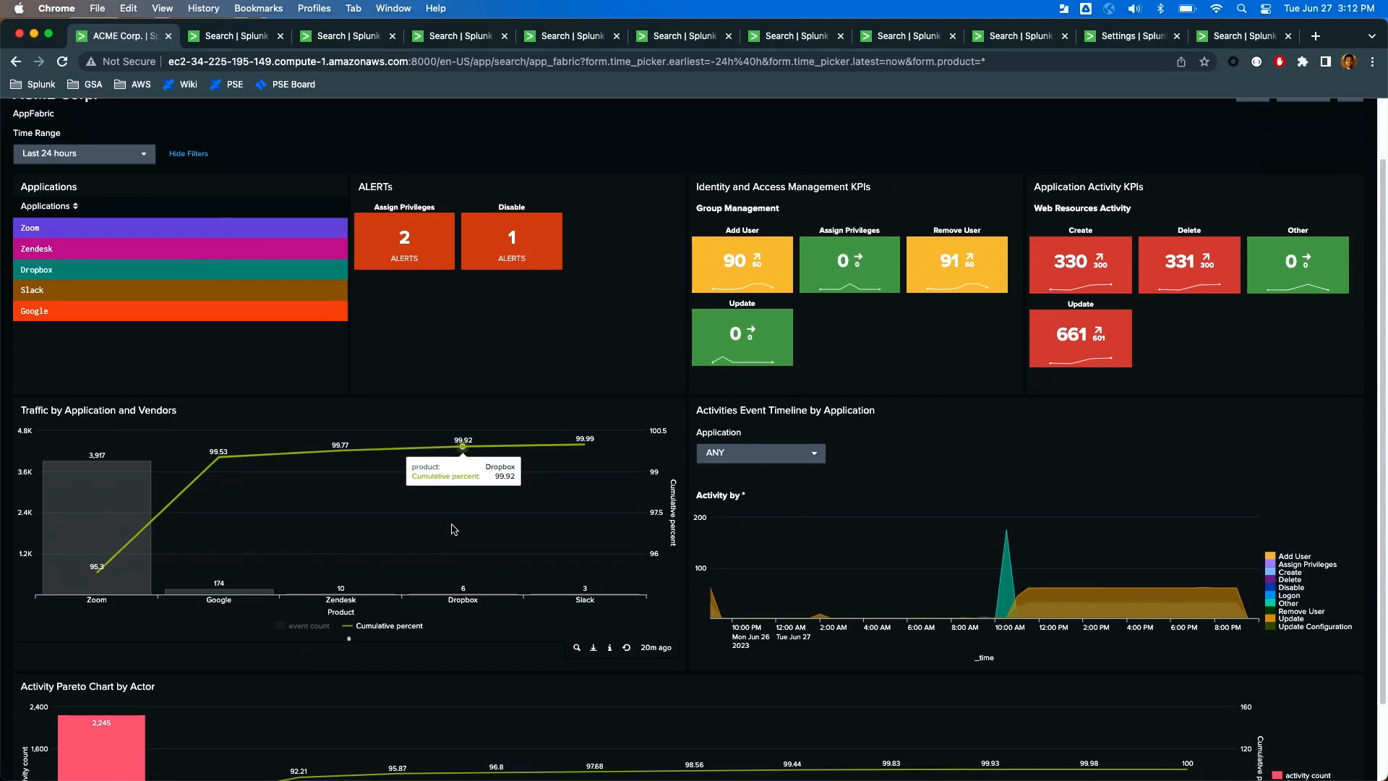
pyautogui.scroll(-1, 454, 532)
pyautogui.scroll(-1, 460, 491)
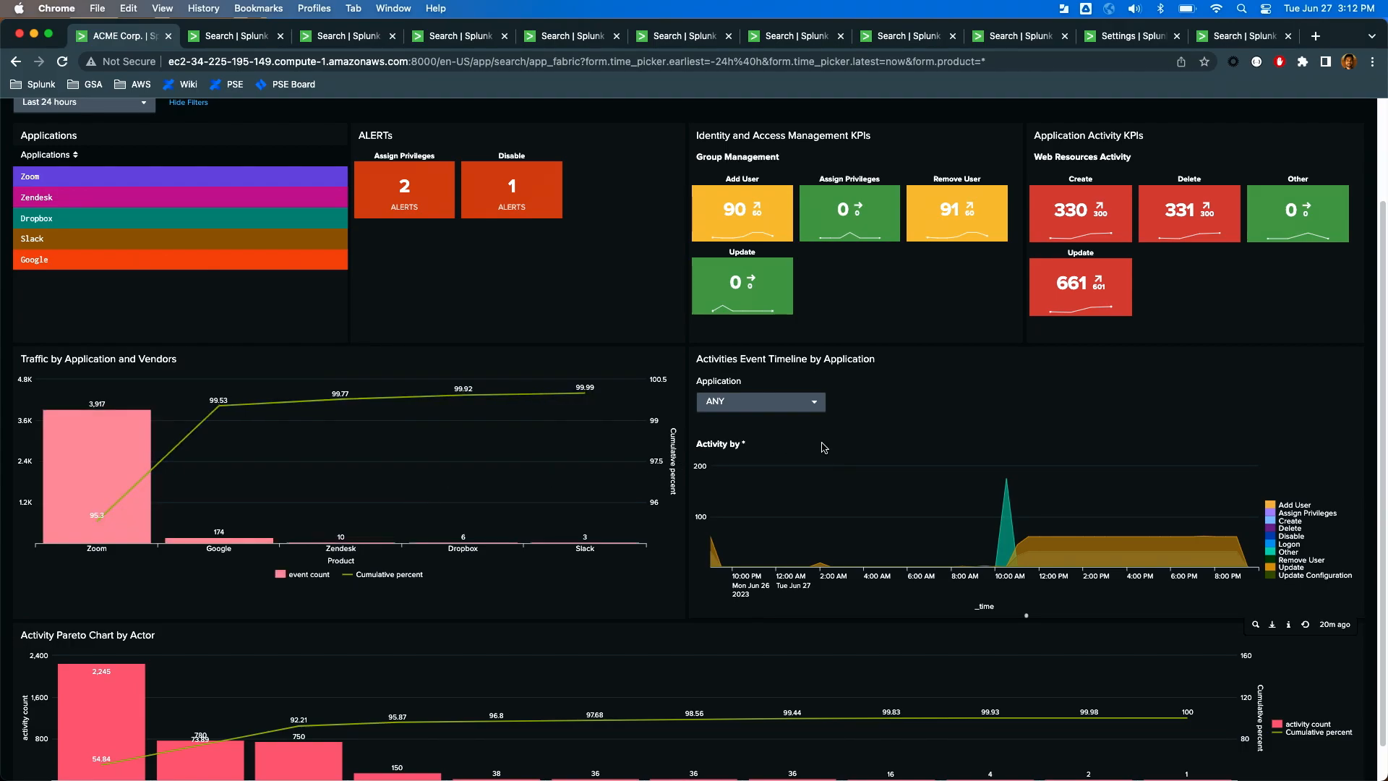
pyautogui.click(814, 411)
pyautogui.click(786, 449)
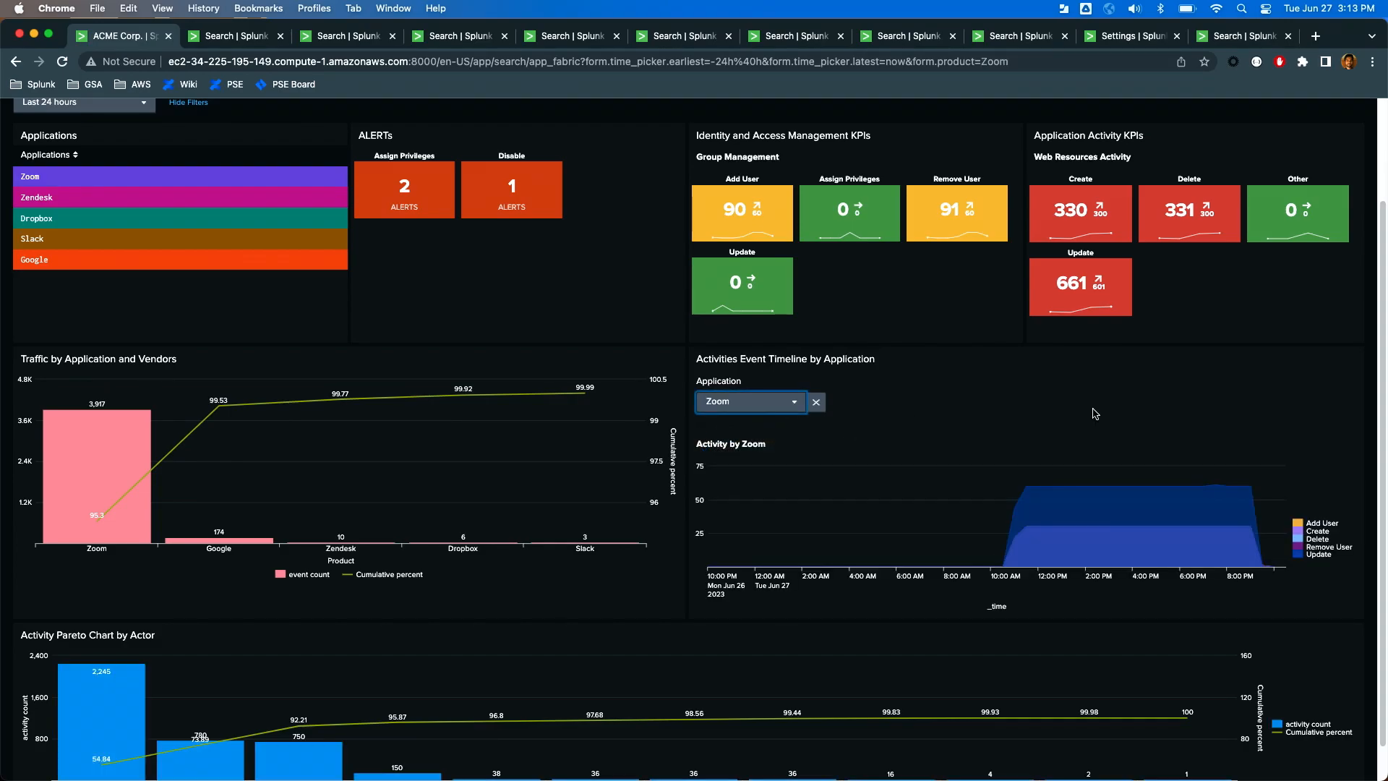
# Examine the Zoom activity timeline and open the events behind the most active actor in the Activity Pareto Chart by Actor.
pyautogui.scroll(-1, 1168, 430)
pyautogui.scroll(-1, 1179, 423)
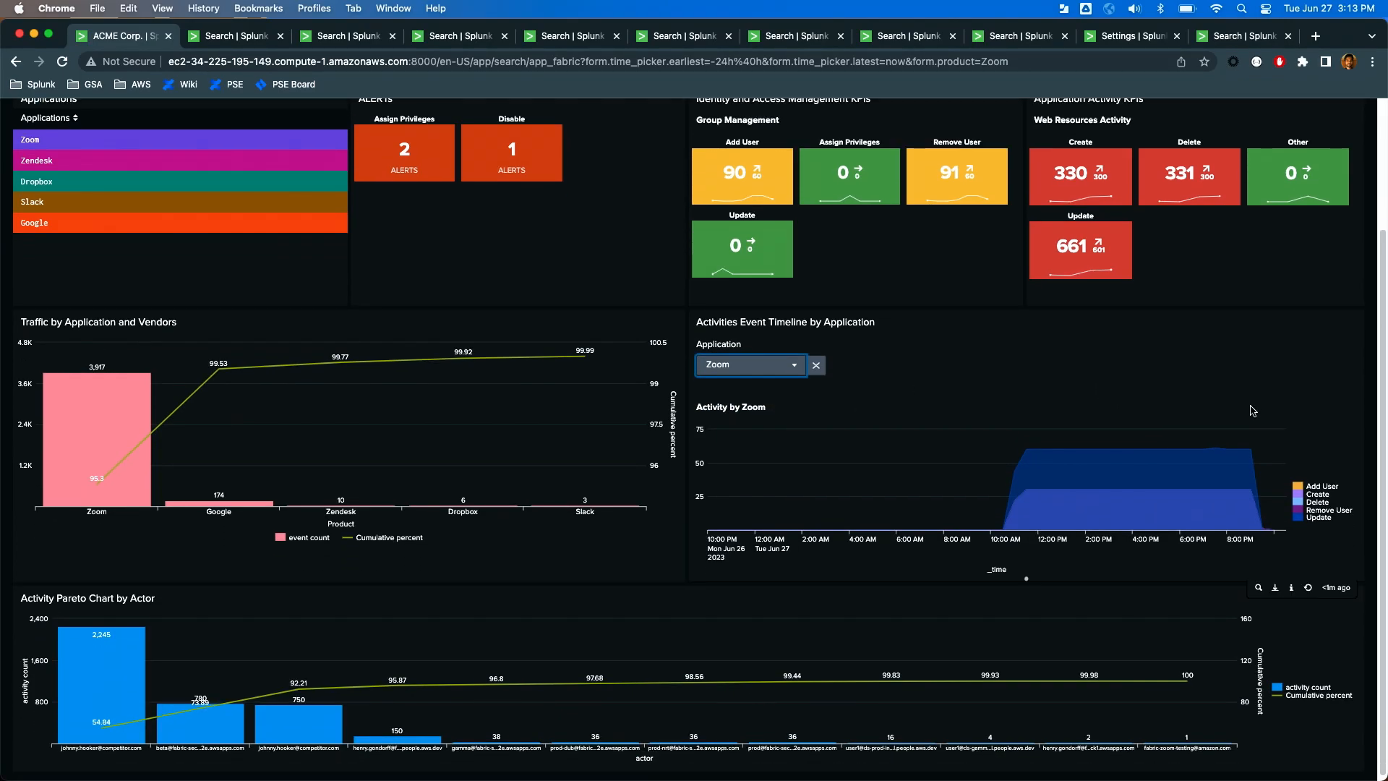
pyautogui.scroll(-1, 1289, 421)
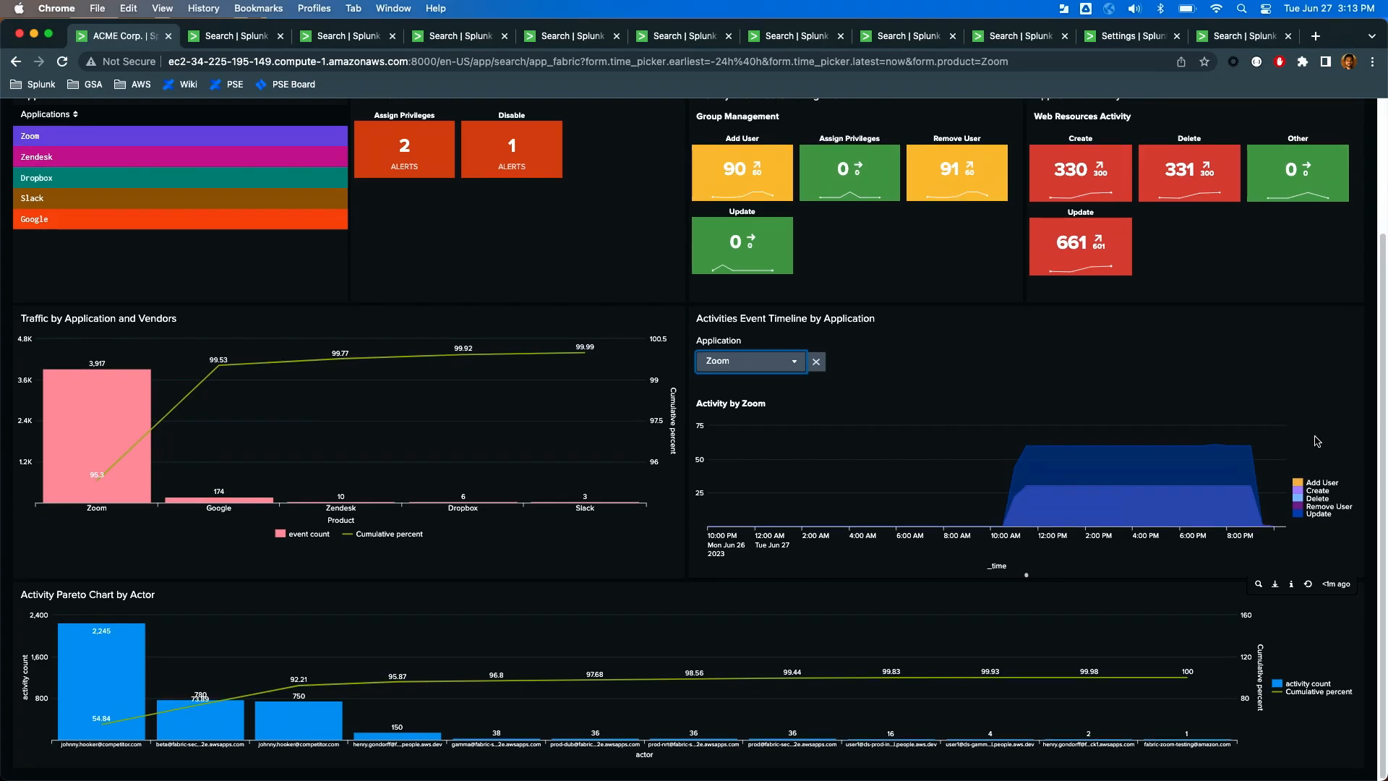
pyautogui.scroll(5, 1316, 450)
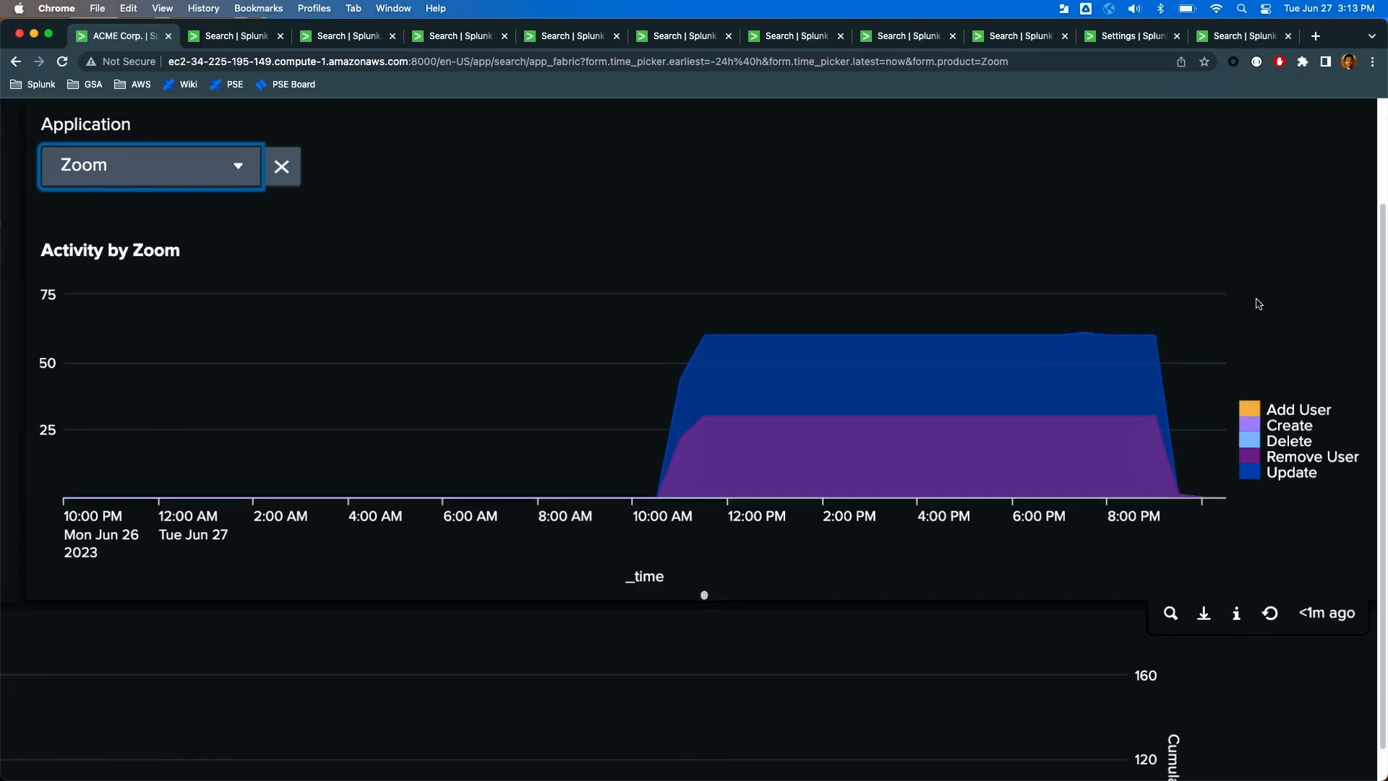
pyautogui.press('super+0')
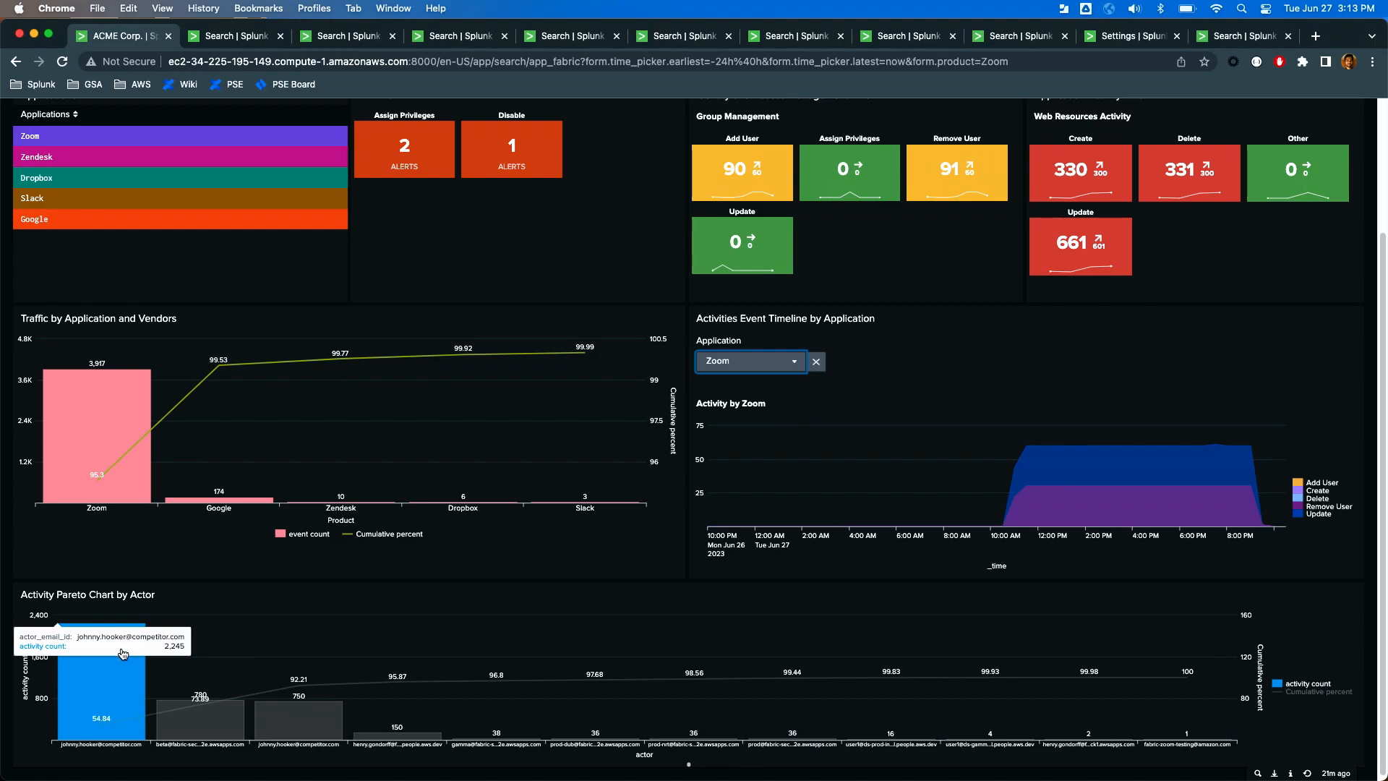
pyautogui.click(115, 687)
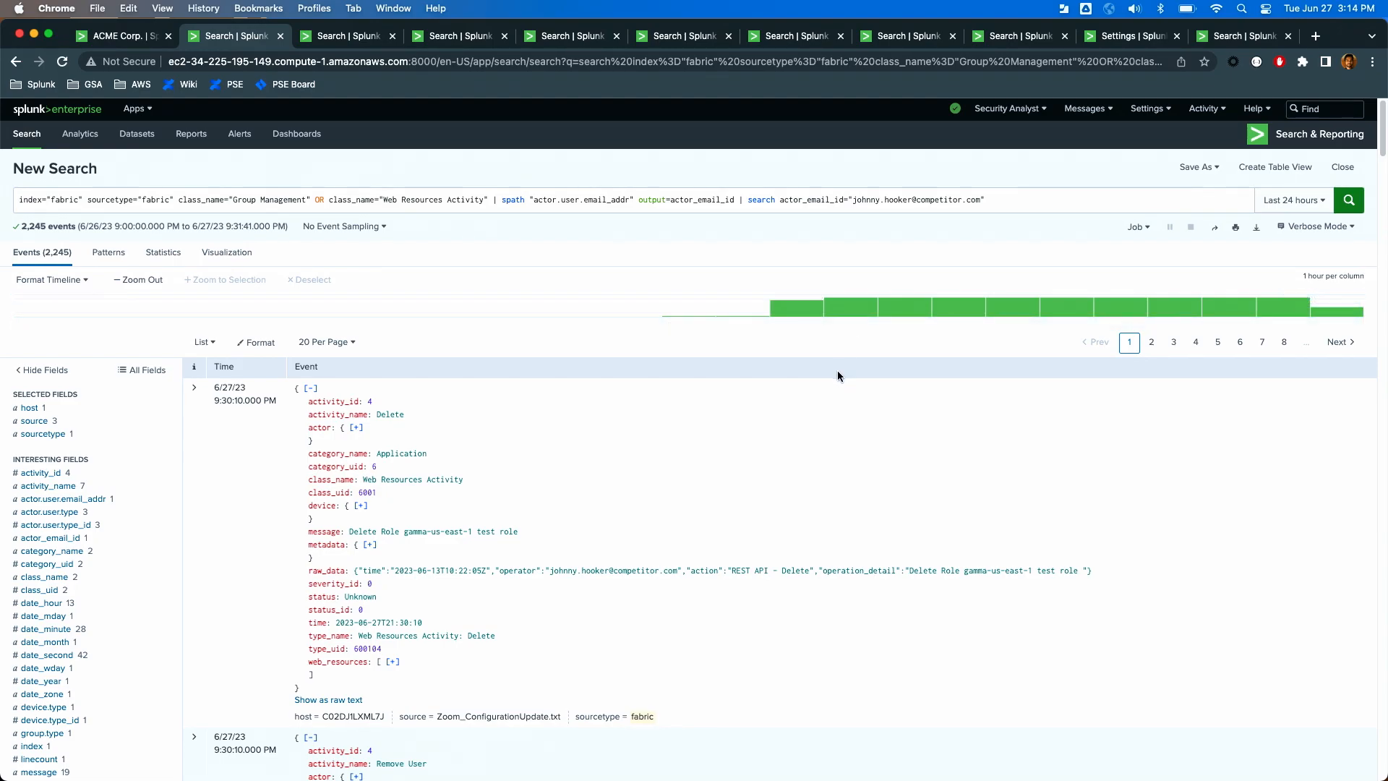
# Chart the top activity_name values by time for the actor's events and inspect the activity pattern.
pyautogui.click(75, 490)
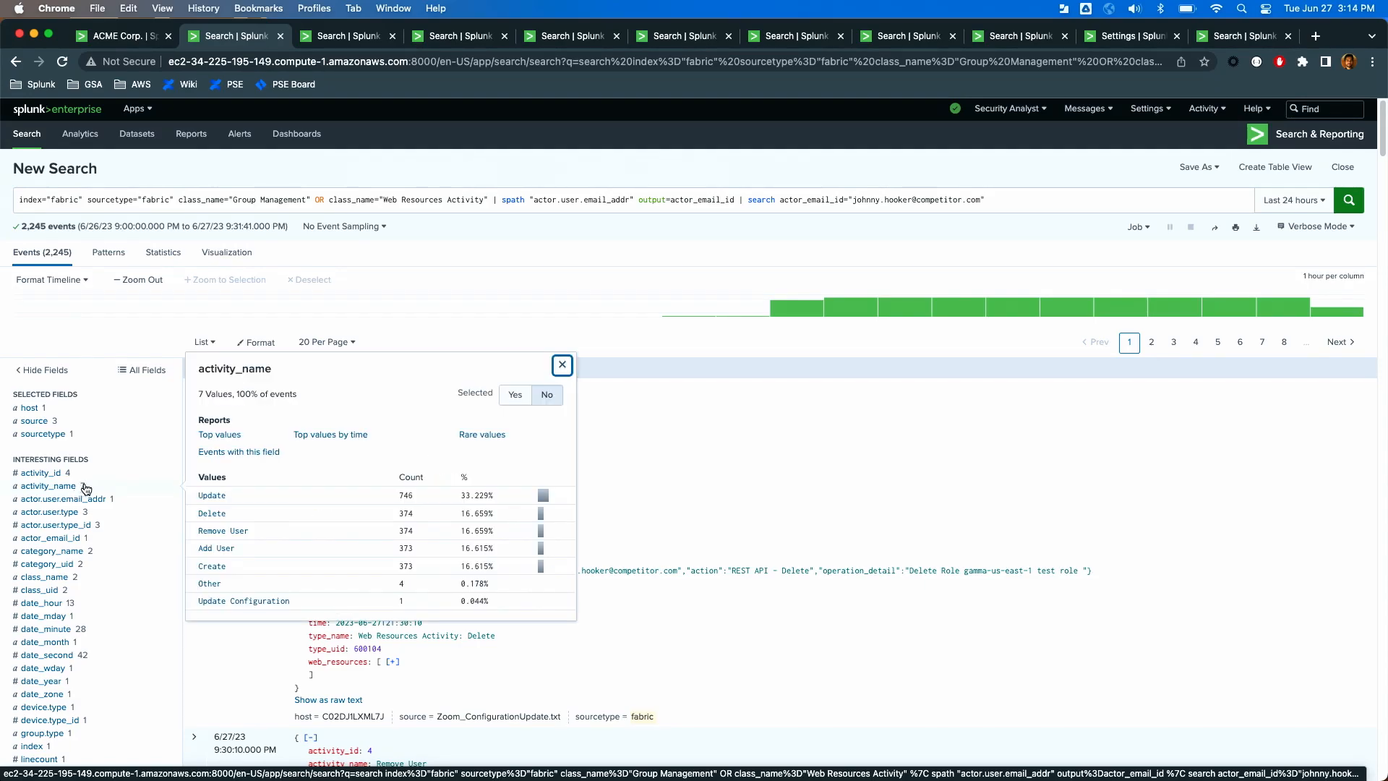
pyautogui.click(335, 436)
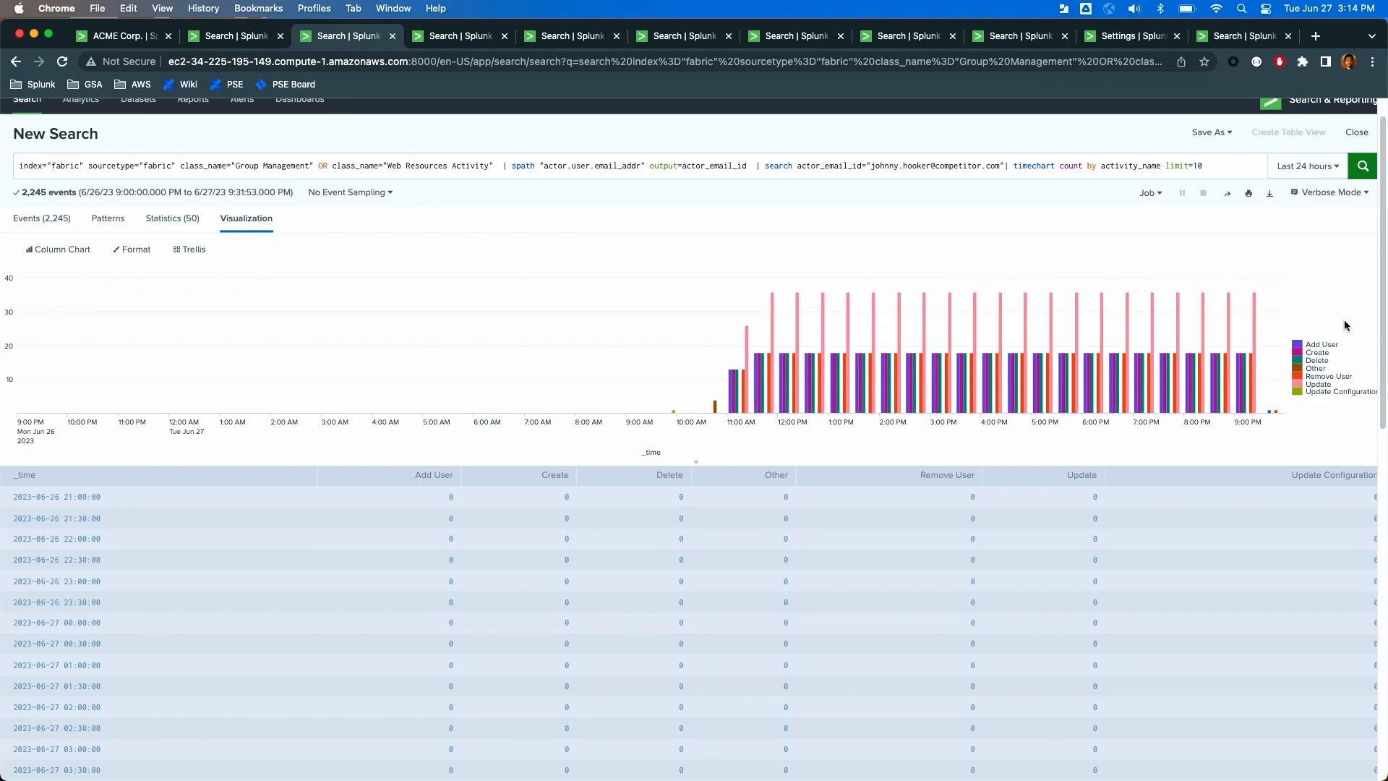
pyautogui.scroll(3, 1346, 321)
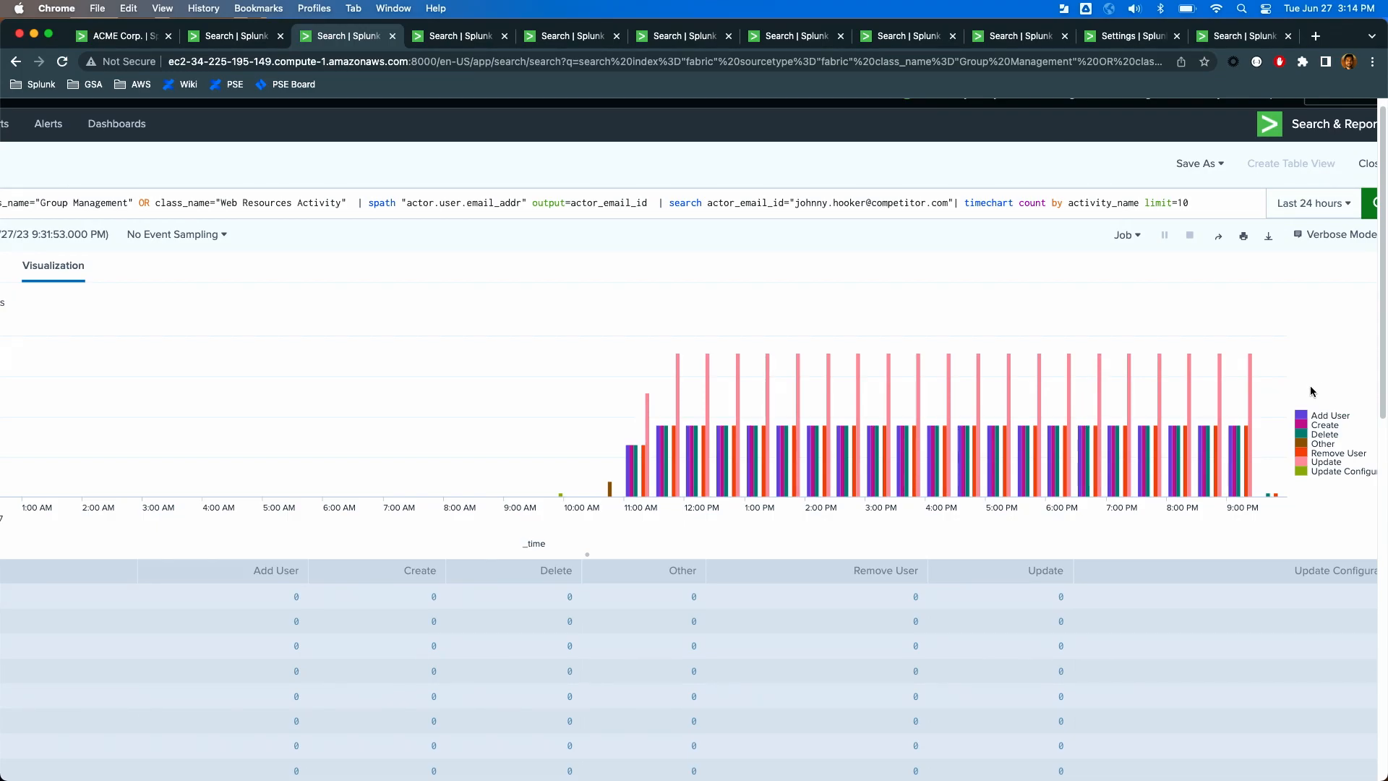
pyautogui.scroll(-1, 1314, 393)
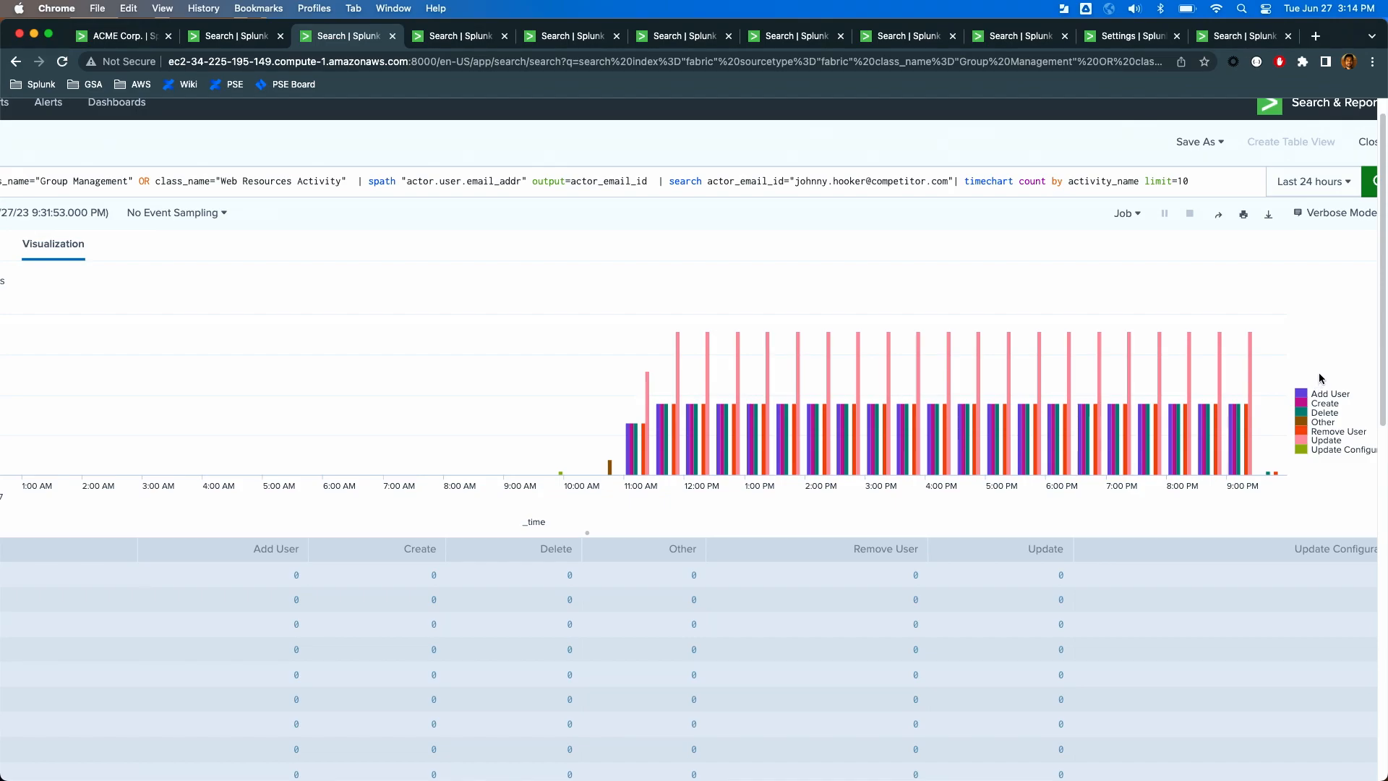
# Check the actor's Add User counts by product and message, and examine the Update Configuration event's message, product and raw data.
pyautogui.hotkey('ctrl', 'Tab')
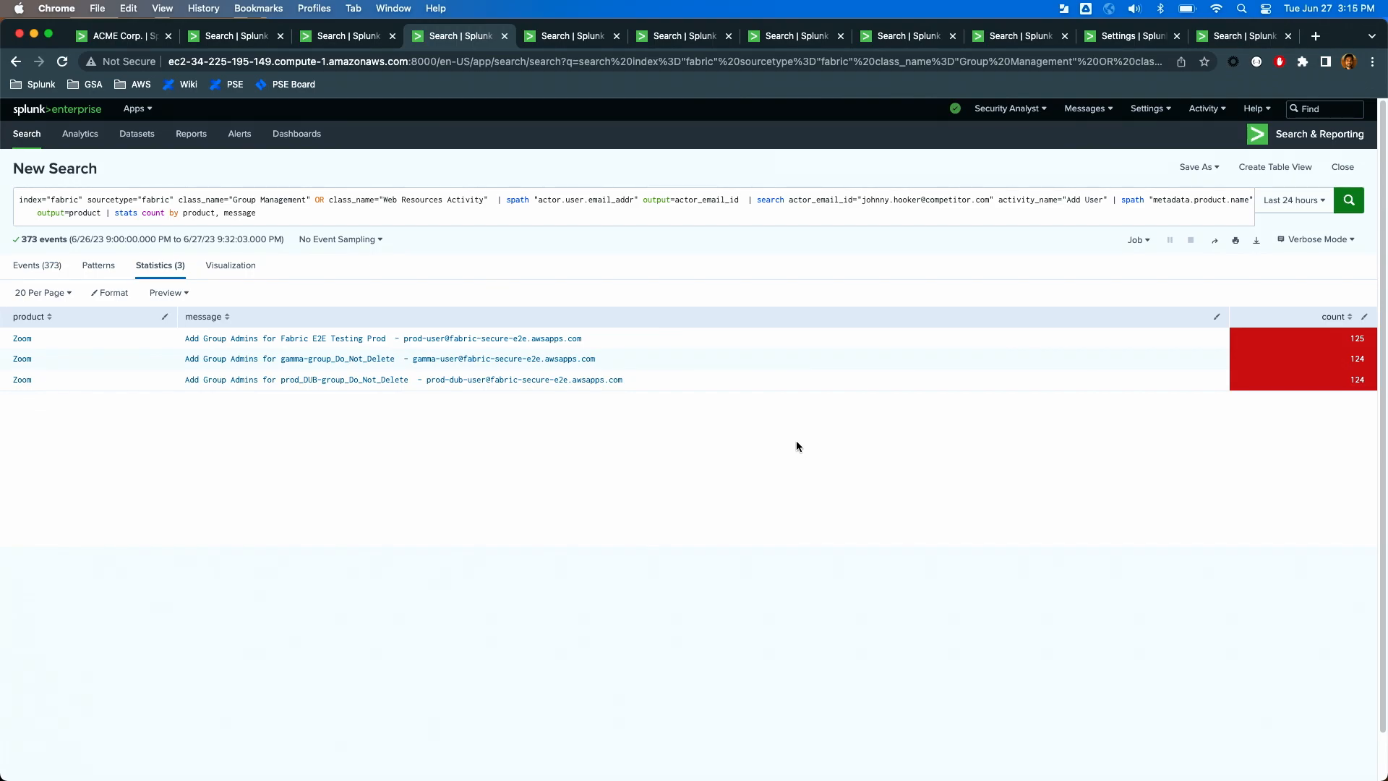
pyautogui.hotkey('ctrl', 'Tab')
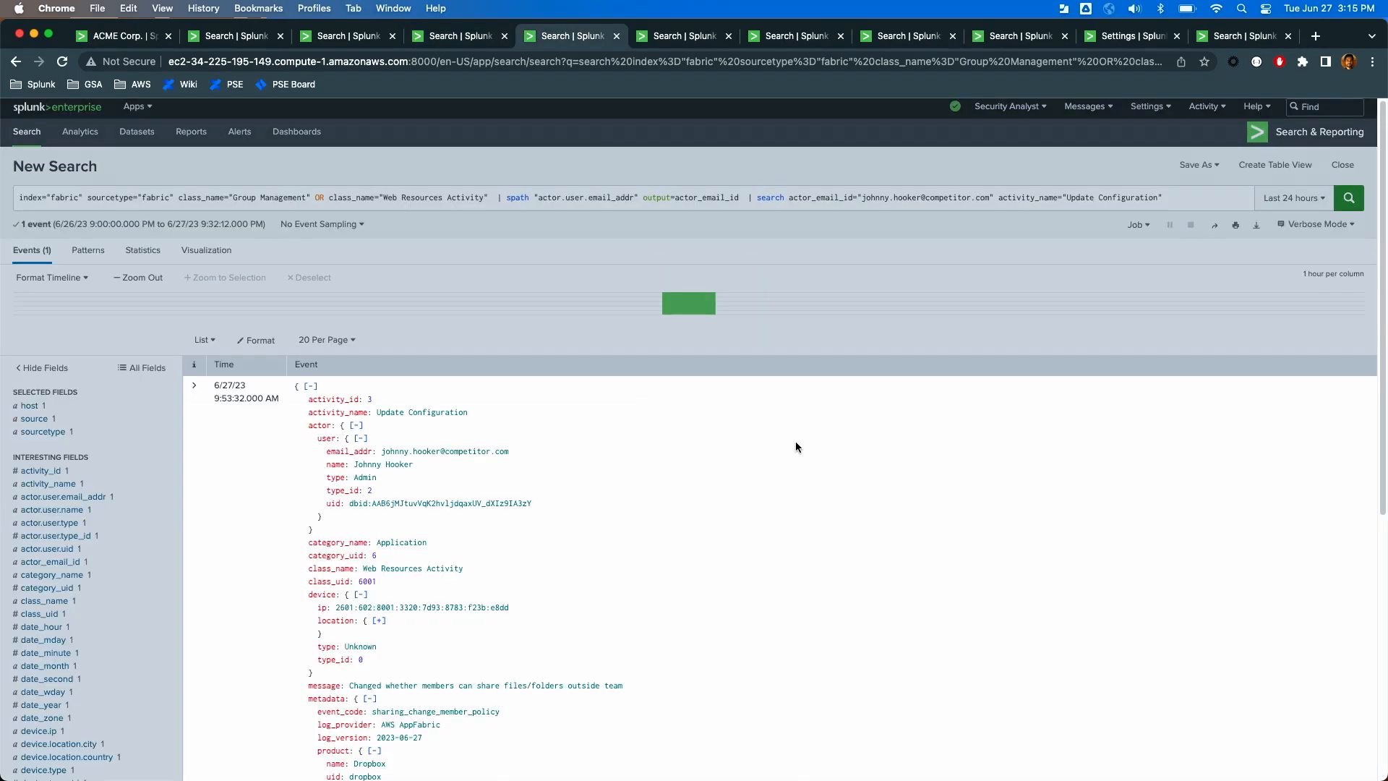
pyautogui.scroll(-3, 765, 472)
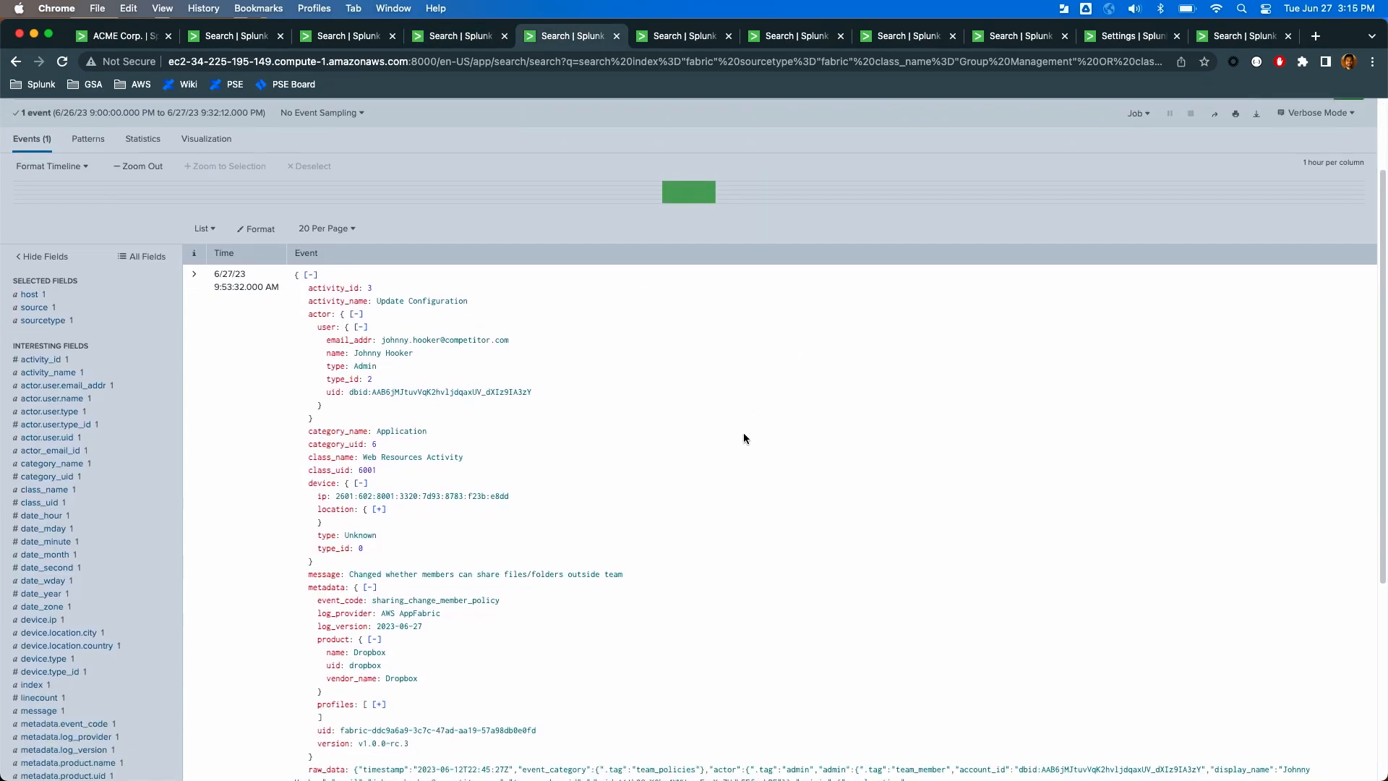
pyautogui.scroll(-2, 743, 433)
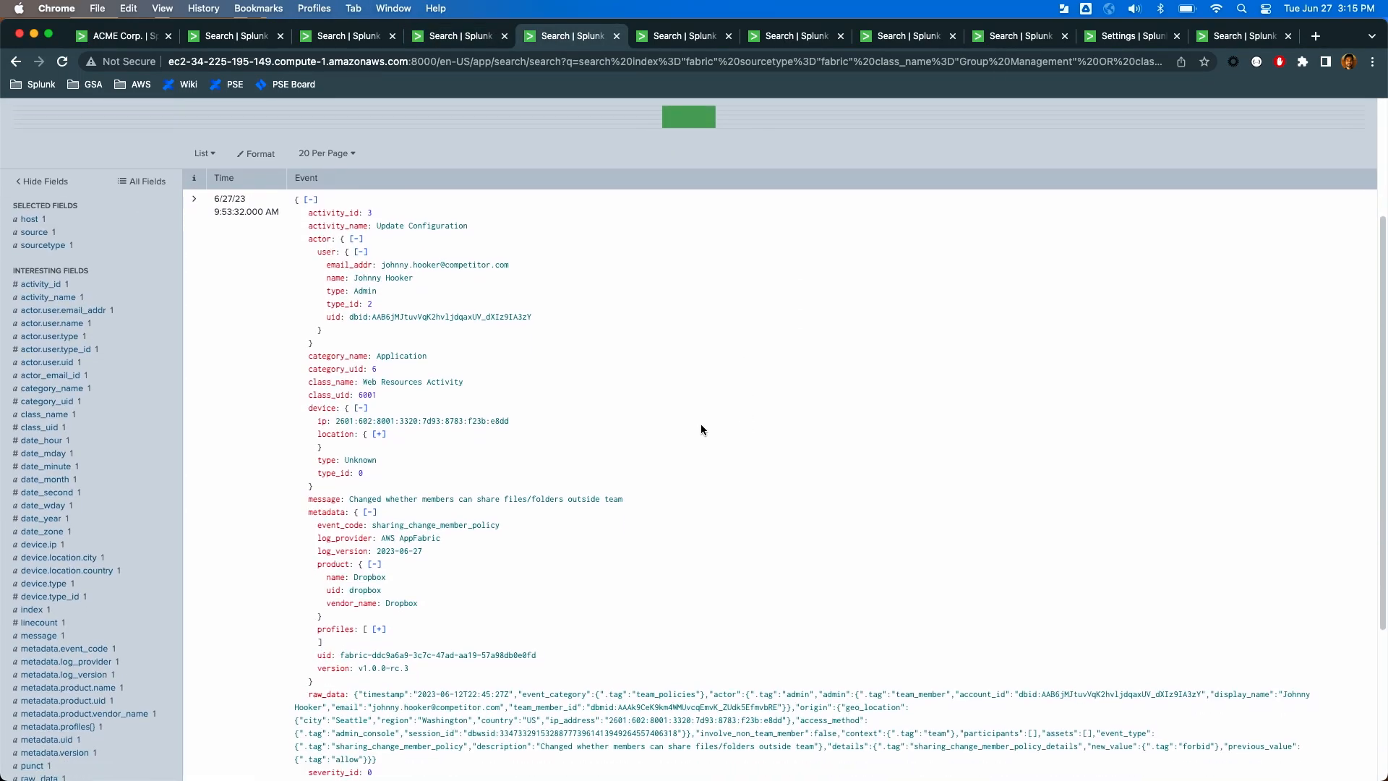
pyautogui.scroll(-2, 700, 423)
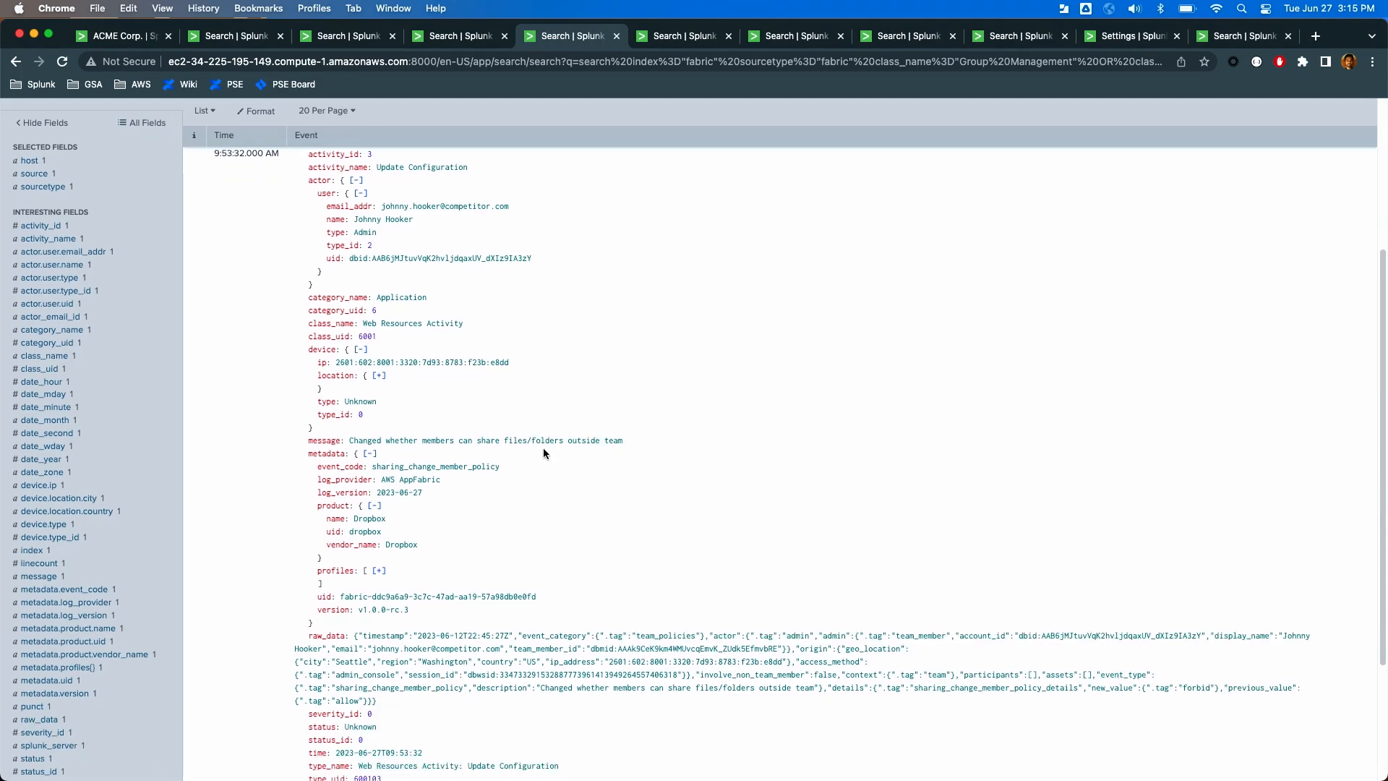
pyautogui.scroll(-4, 544, 484)
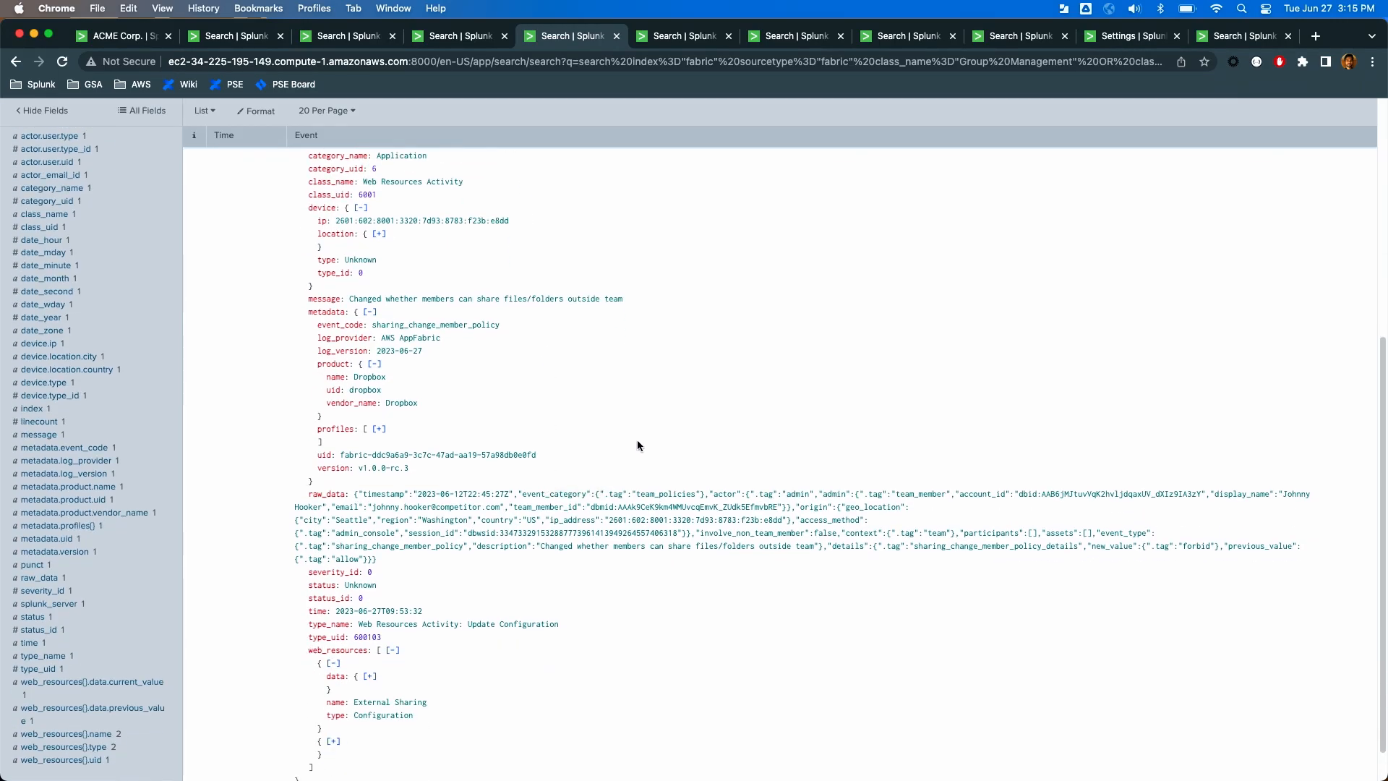
pyautogui.scroll(8, 646, 432)
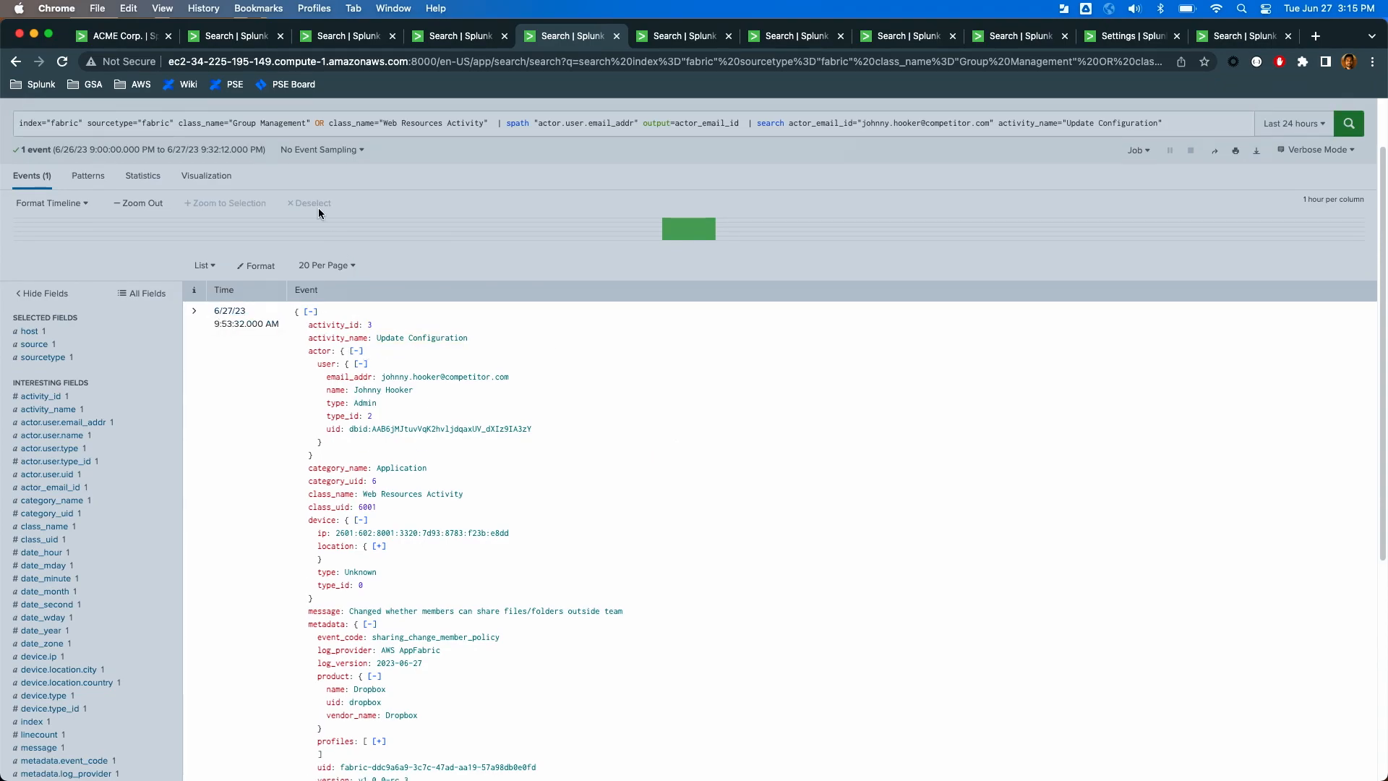
# Return to the ACME Corp. dashboard's ALERTs and bring up the search with the Assign Privileges alert events.
pyautogui.click(116, 38)
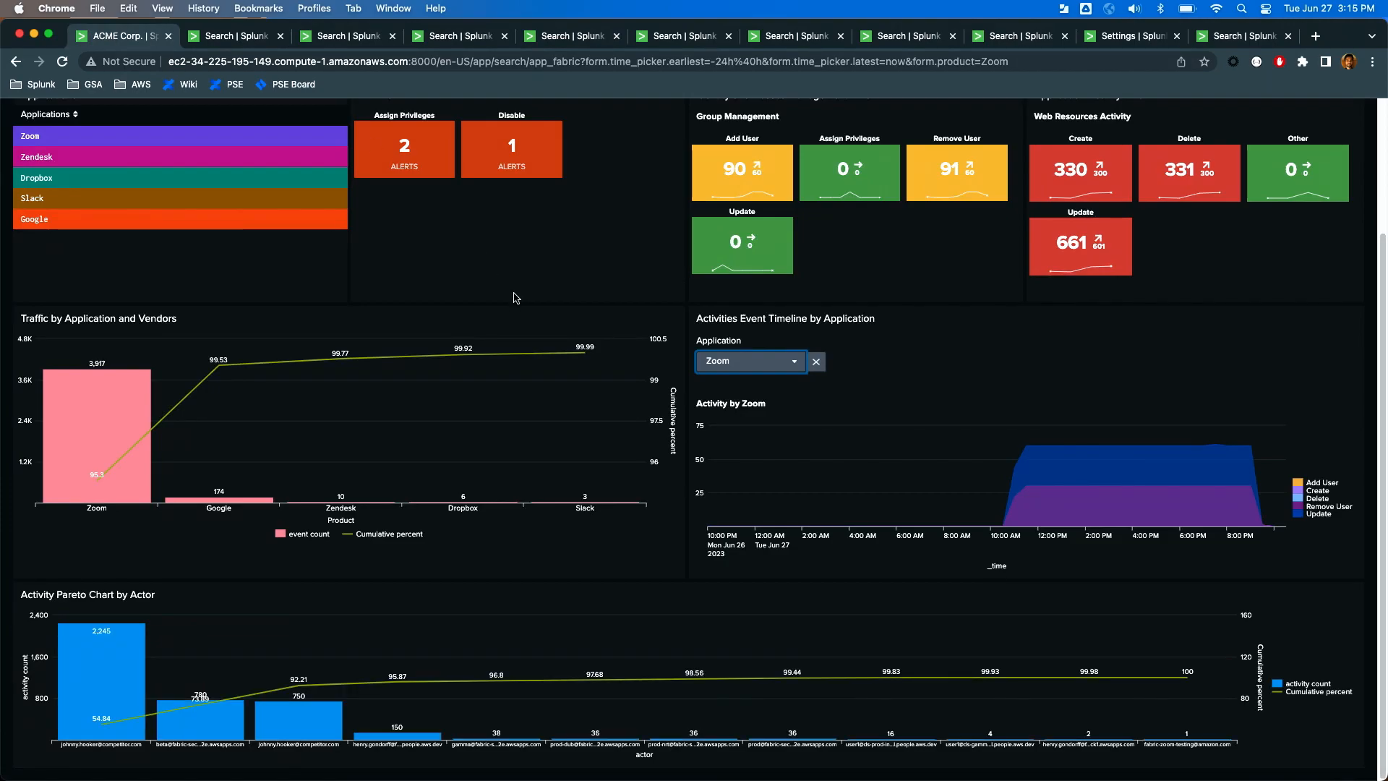
pyautogui.scroll(3, 404, 313)
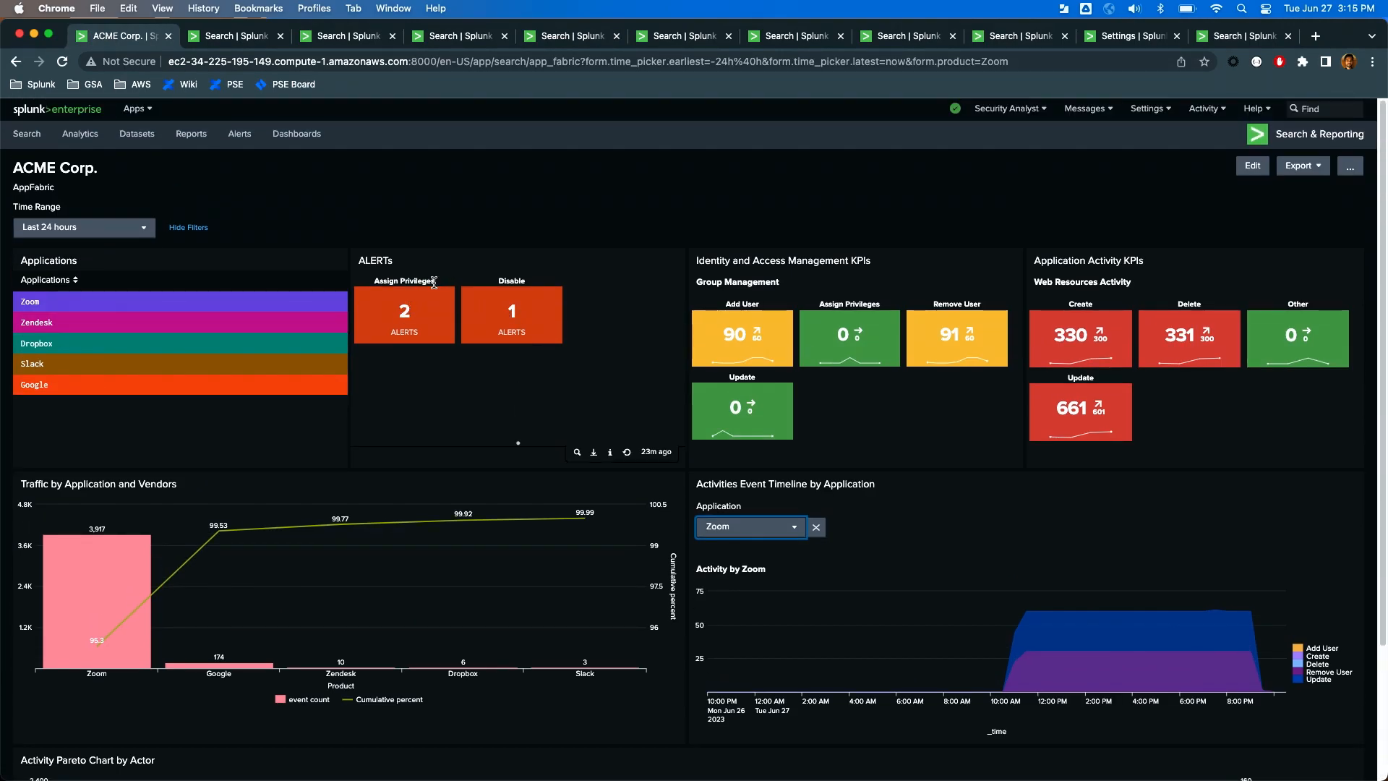
pyautogui.click(666, 42)
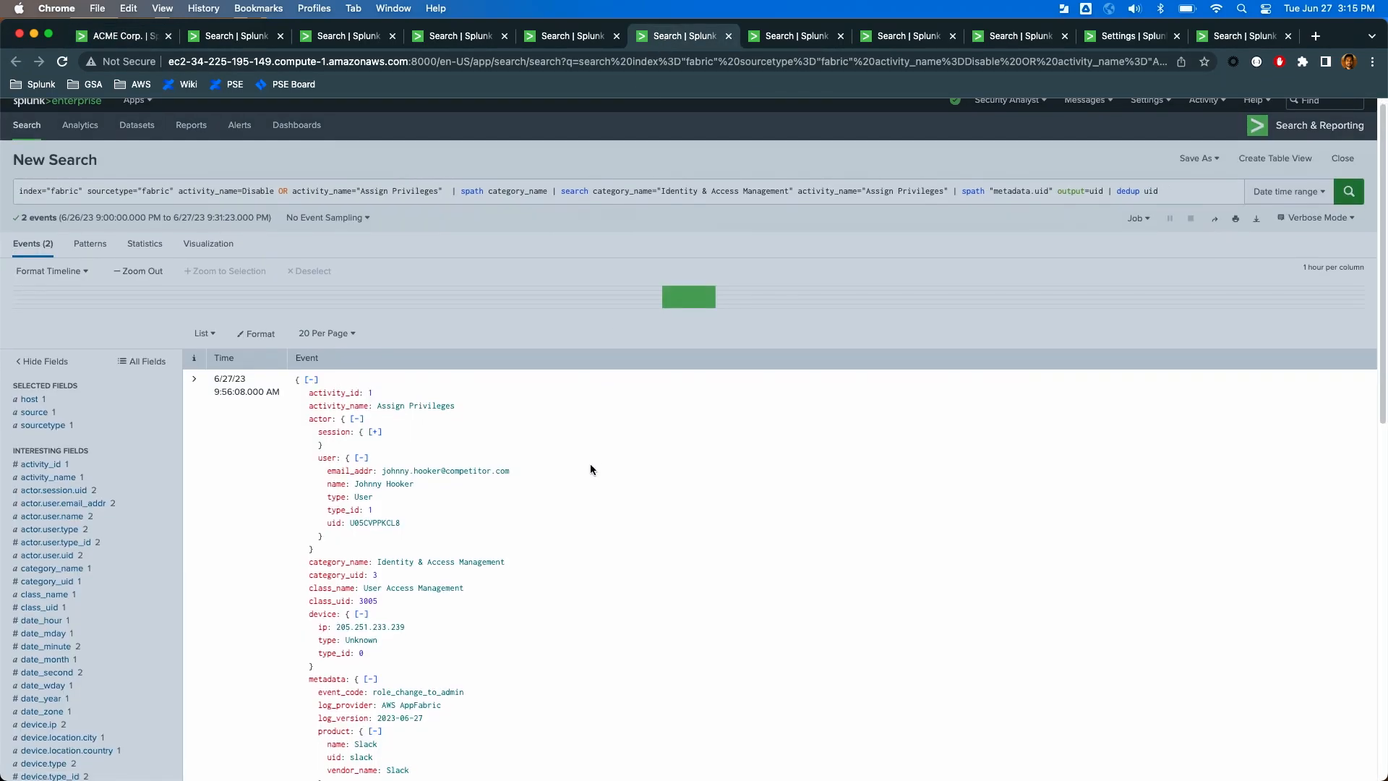
# Examine the actor, metadata, product and raw data of the Assign Privileges event logged at 9:56:08 AM.
pyautogui.scroll(-3, 590, 467)
pyautogui.scroll(-2, 590, 467)
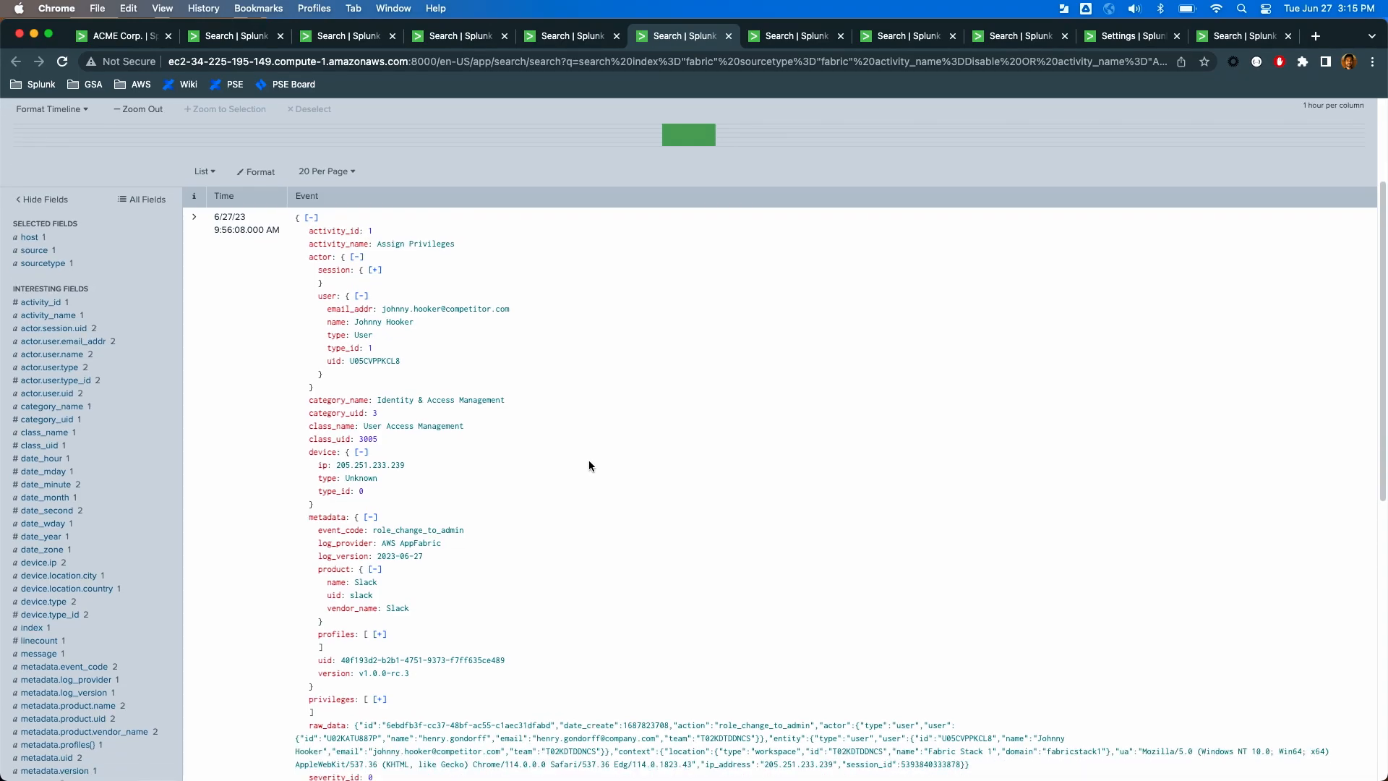
pyautogui.scroll(-2, 588, 463)
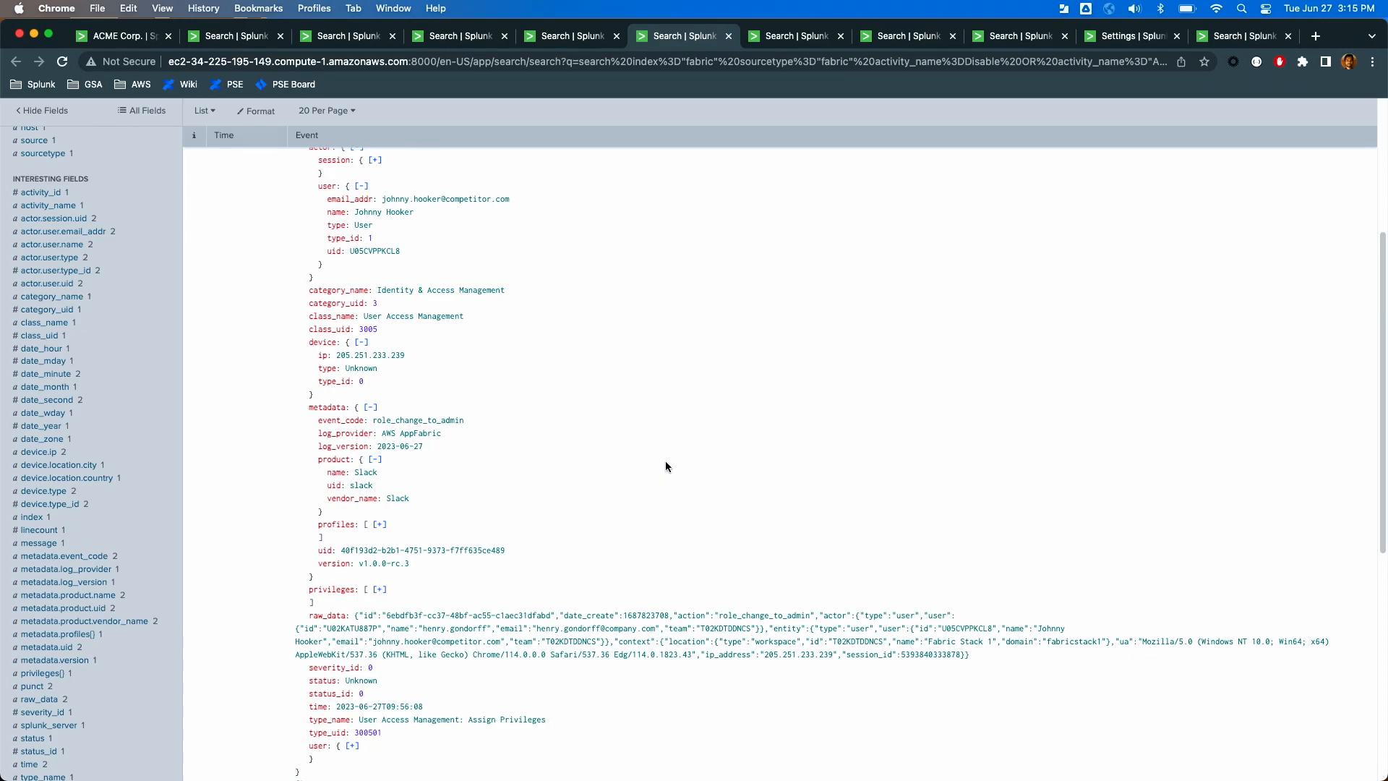
pyautogui.scroll(-2, 666, 471)
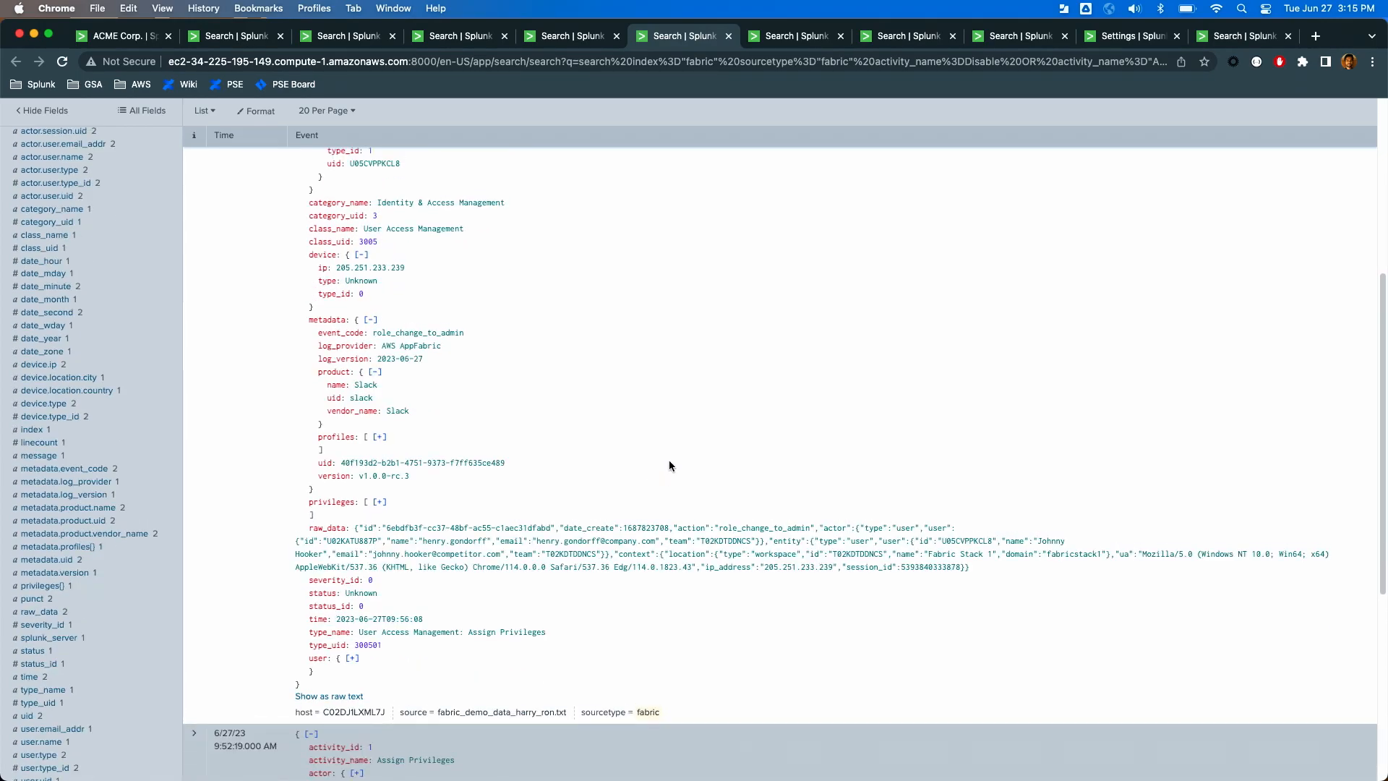
pyautogui.scroll(5, 669, 461)
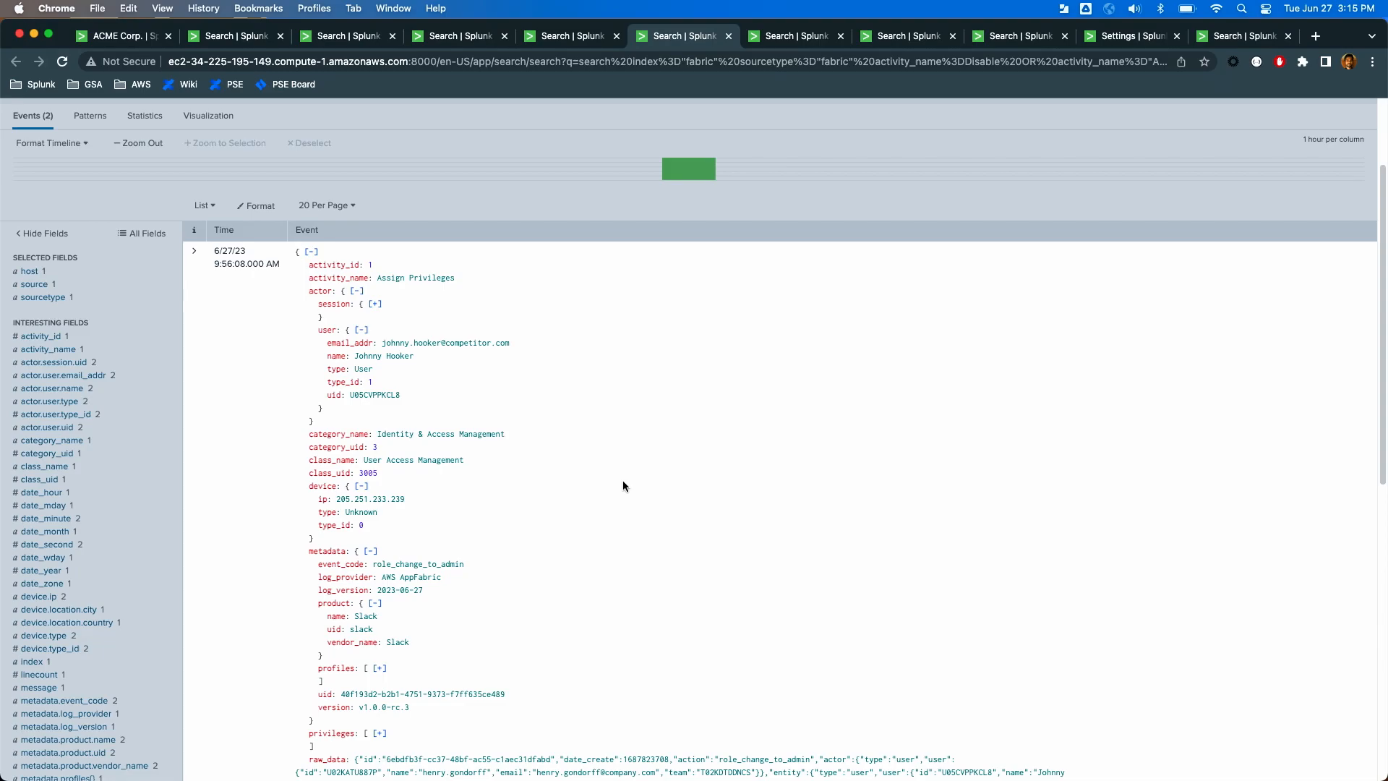
pyautogui.scroll(-1, 614, 489)
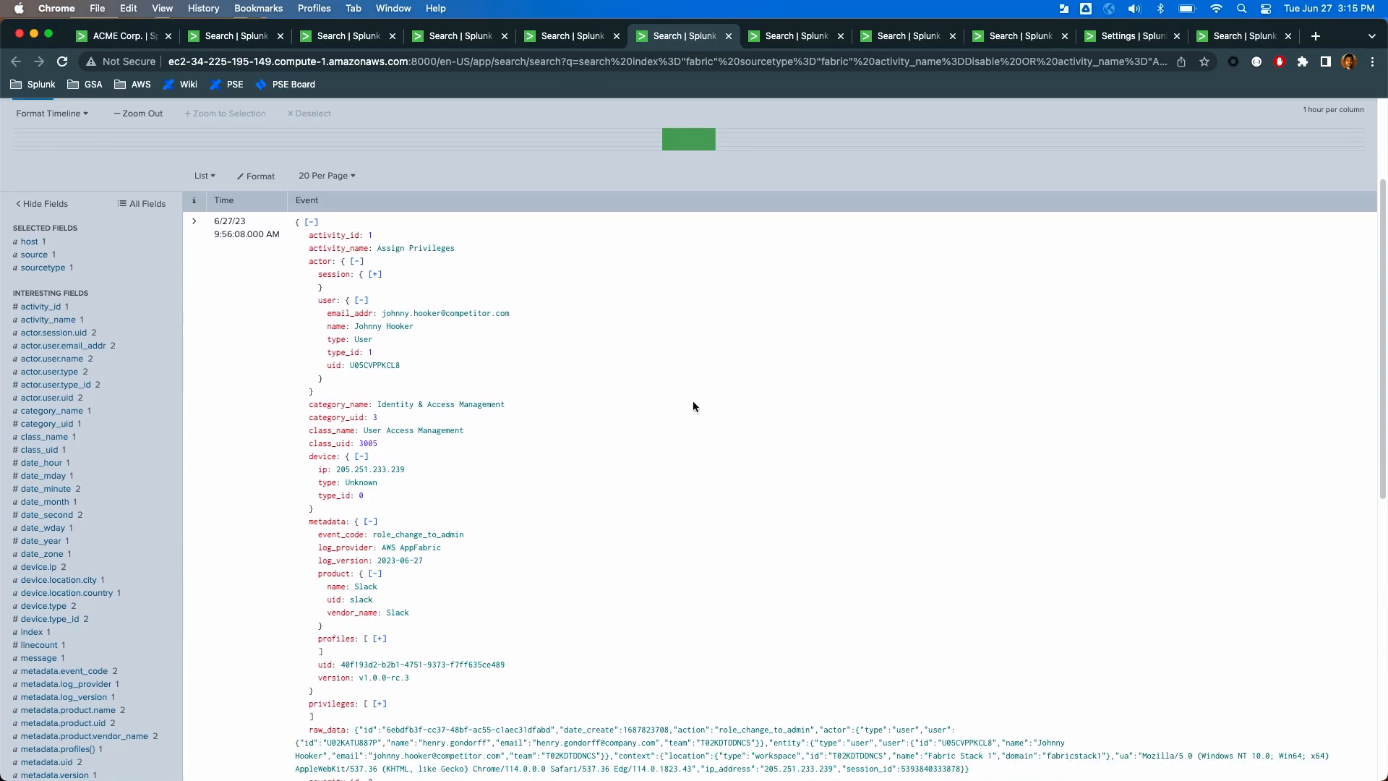
pyautogui.scroll(-5, 691, 409)
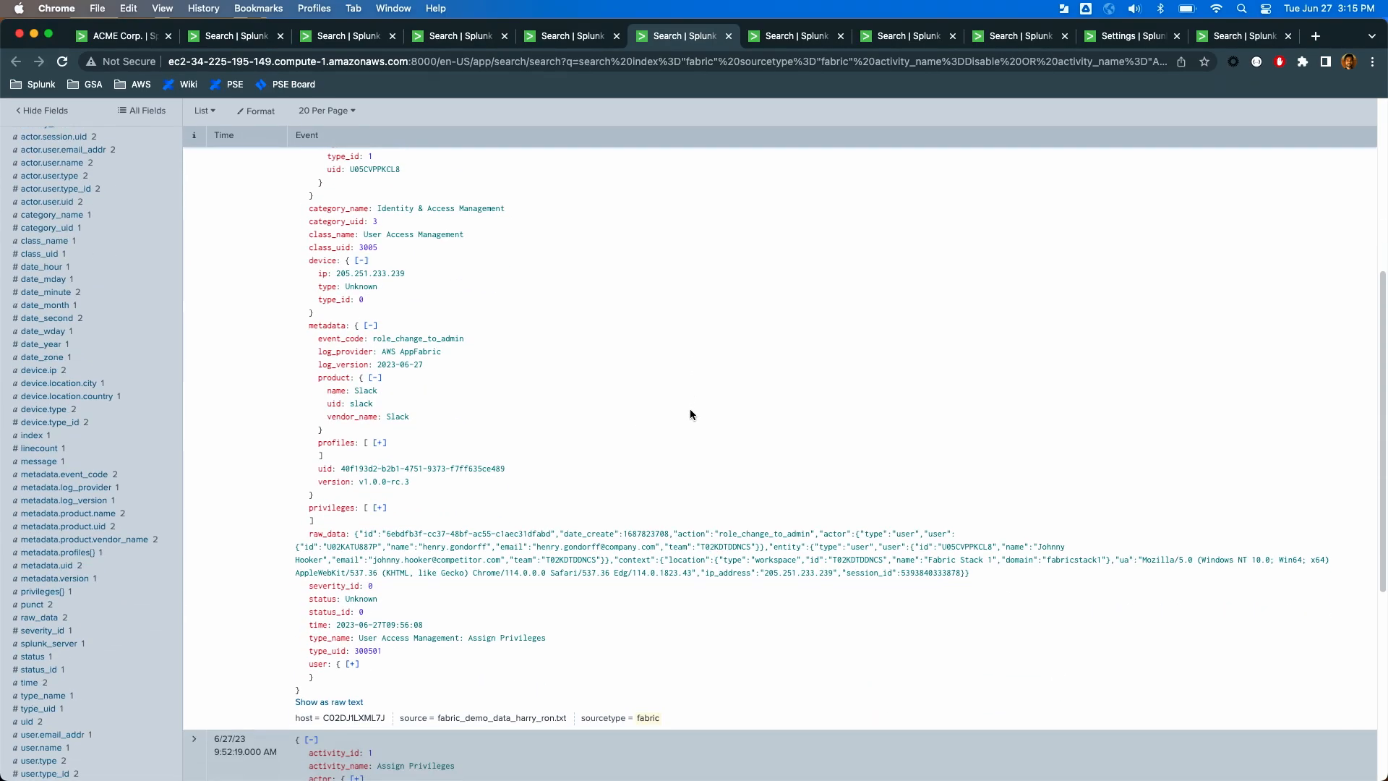
pyautogui.scroll(9, 696, 409)
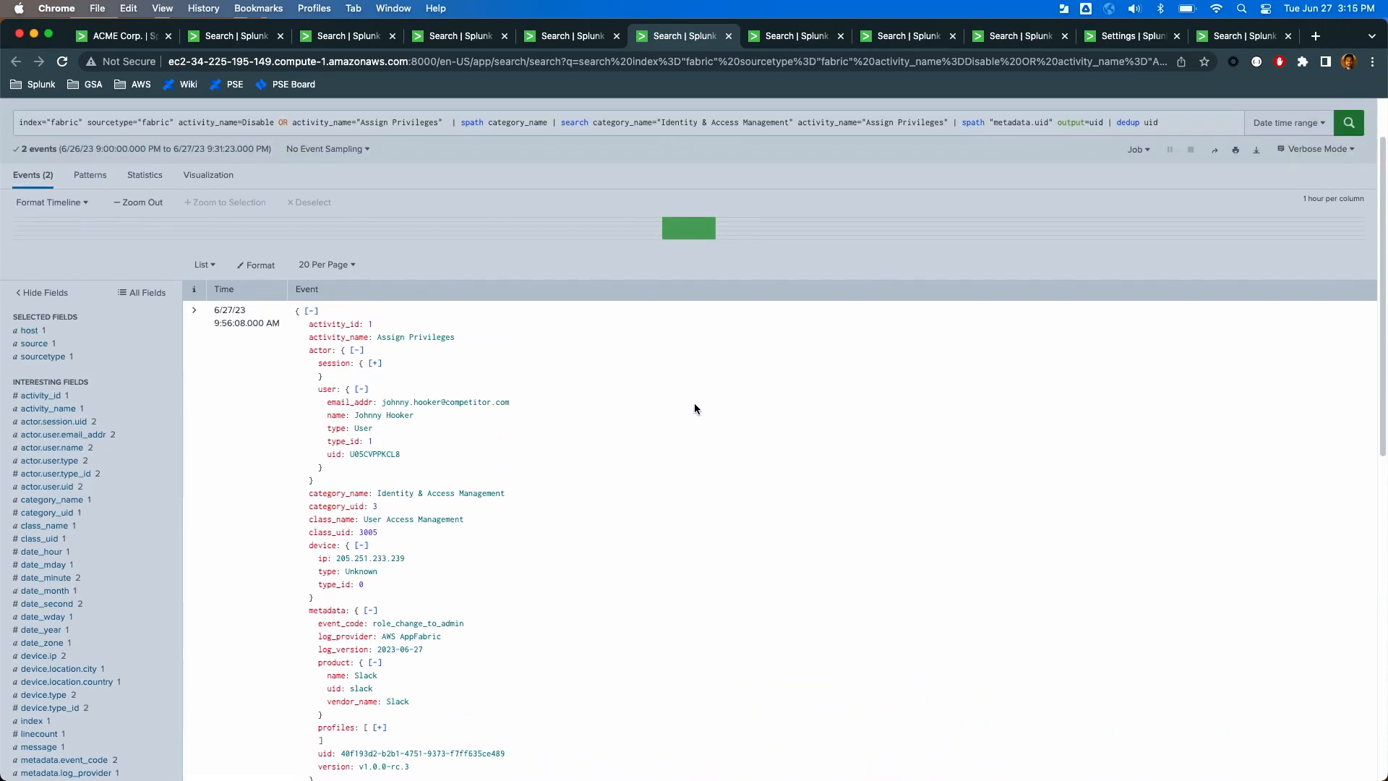
pyautogui.scroll(-1, 694, 409)
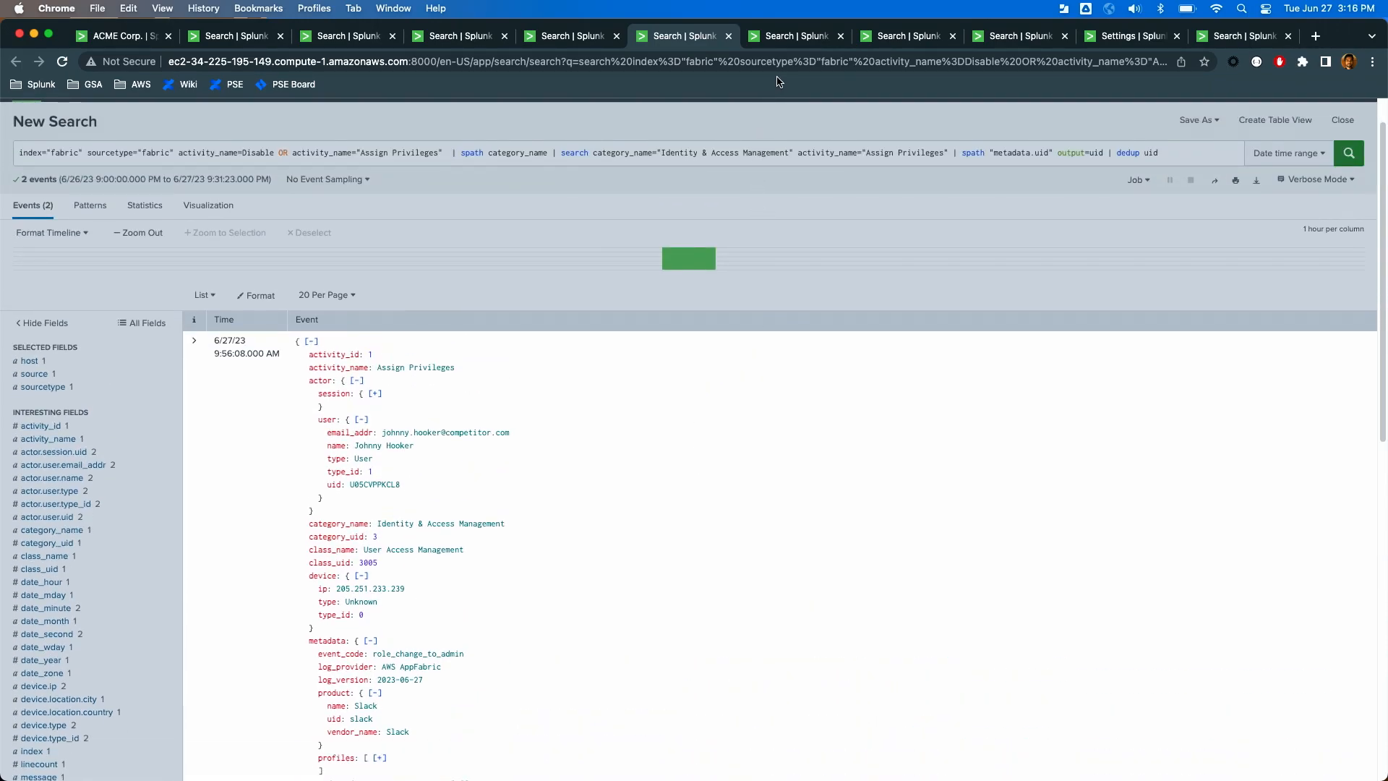
# Compare the actor and target user e-mails and types in the Assign Privileges table, and bring up the 9:52:19 AM event's search.
pyautogui.click(793, 41)
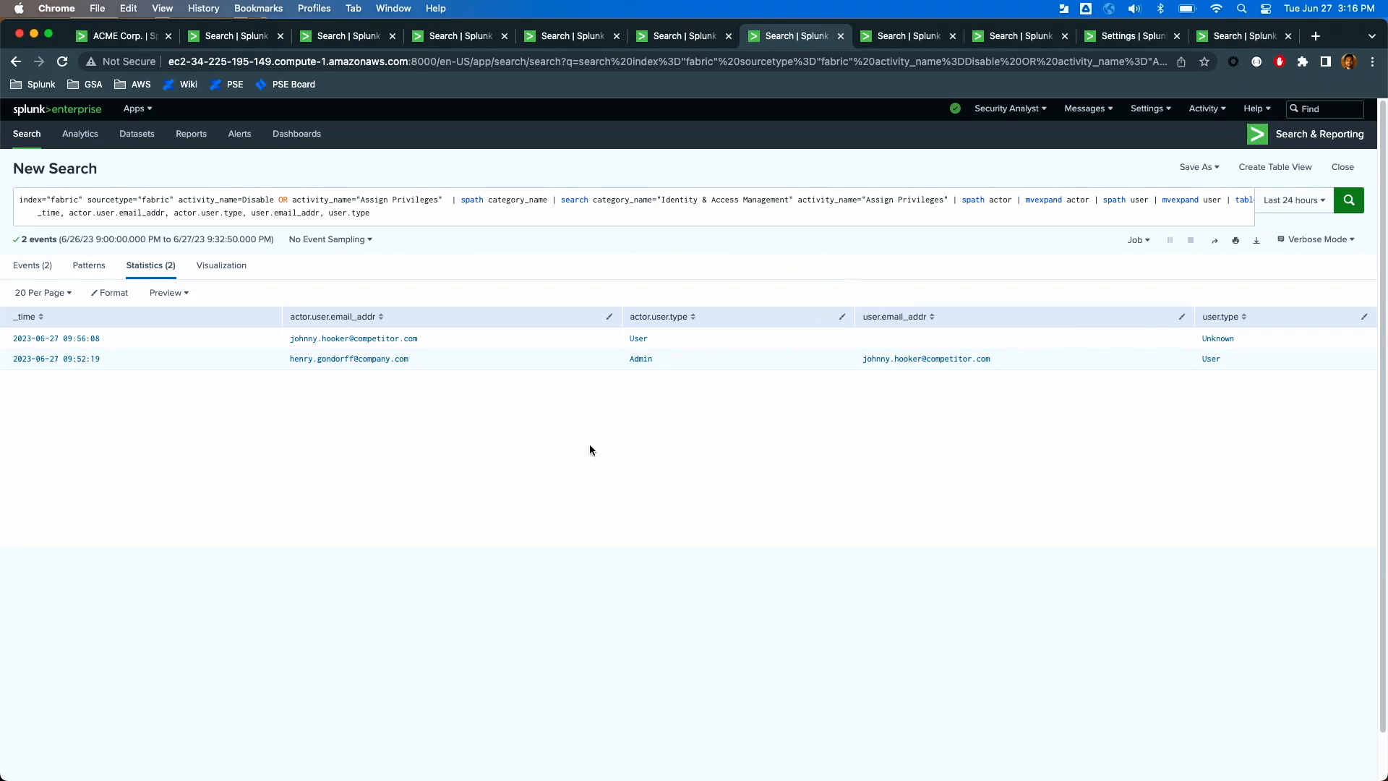
pyautogui.scroll(-2, 577, 457)
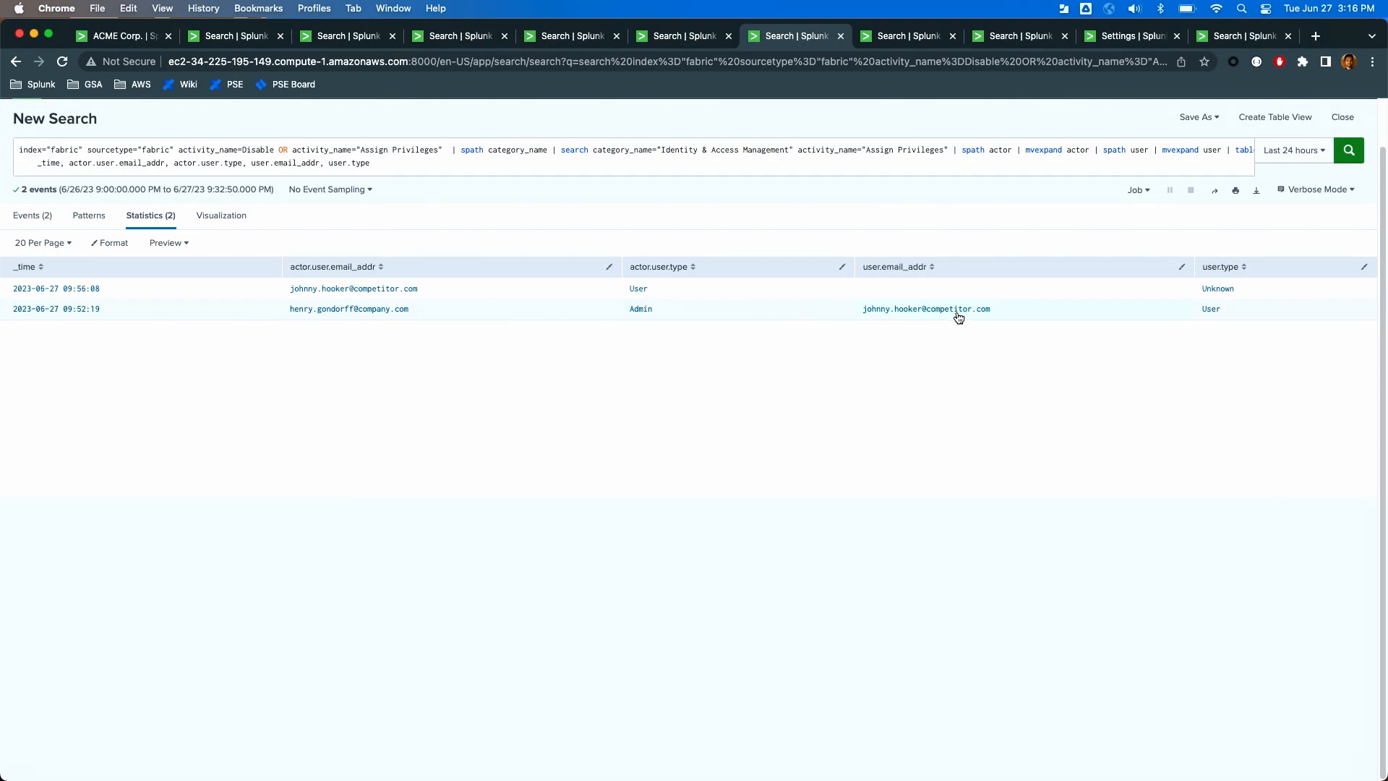
pyautogui.click(909, 41)
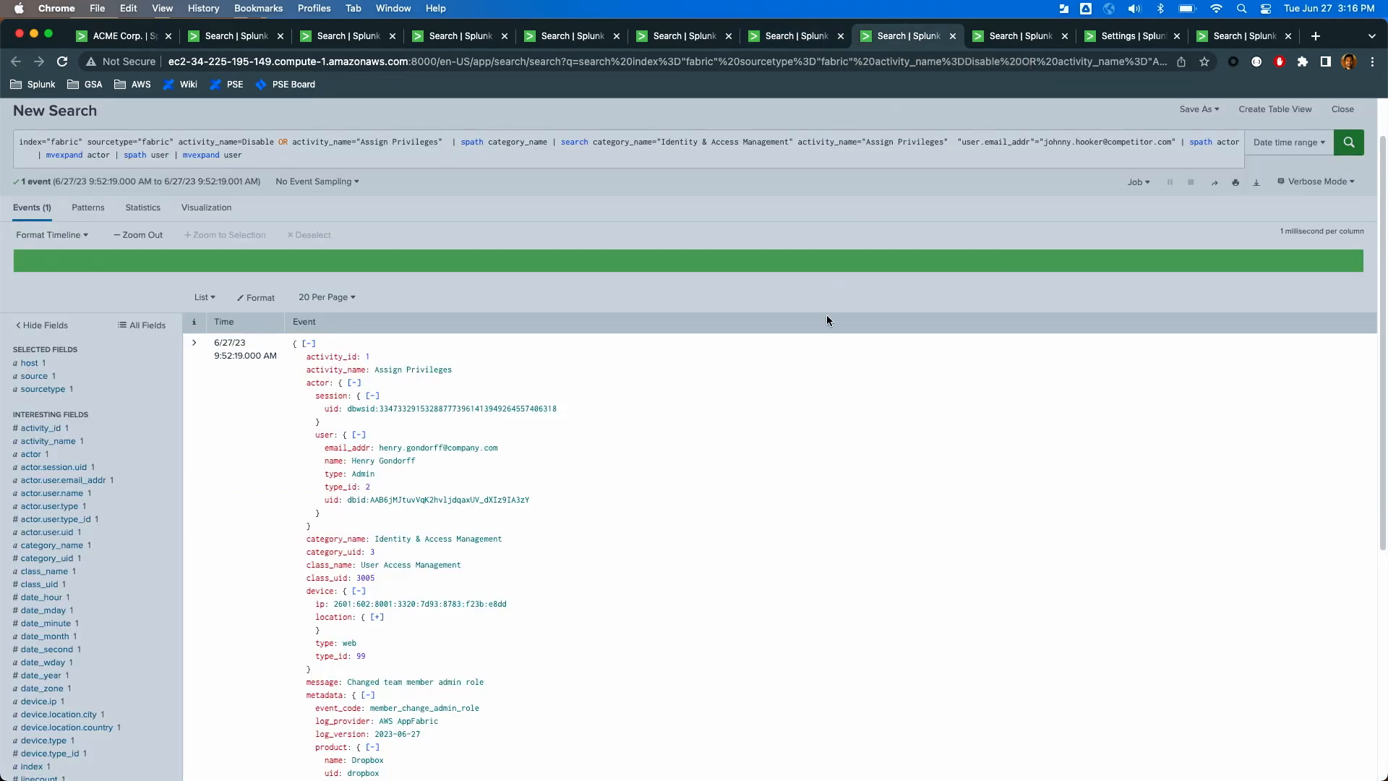
# Examine the actor, message, metadata, product and raw data of the Assign Privileges event logged at 9:52:19 AM.
pyautogui.scroll(-2, 757, 470)
pyautogui.scroll(-5, 761, 470)
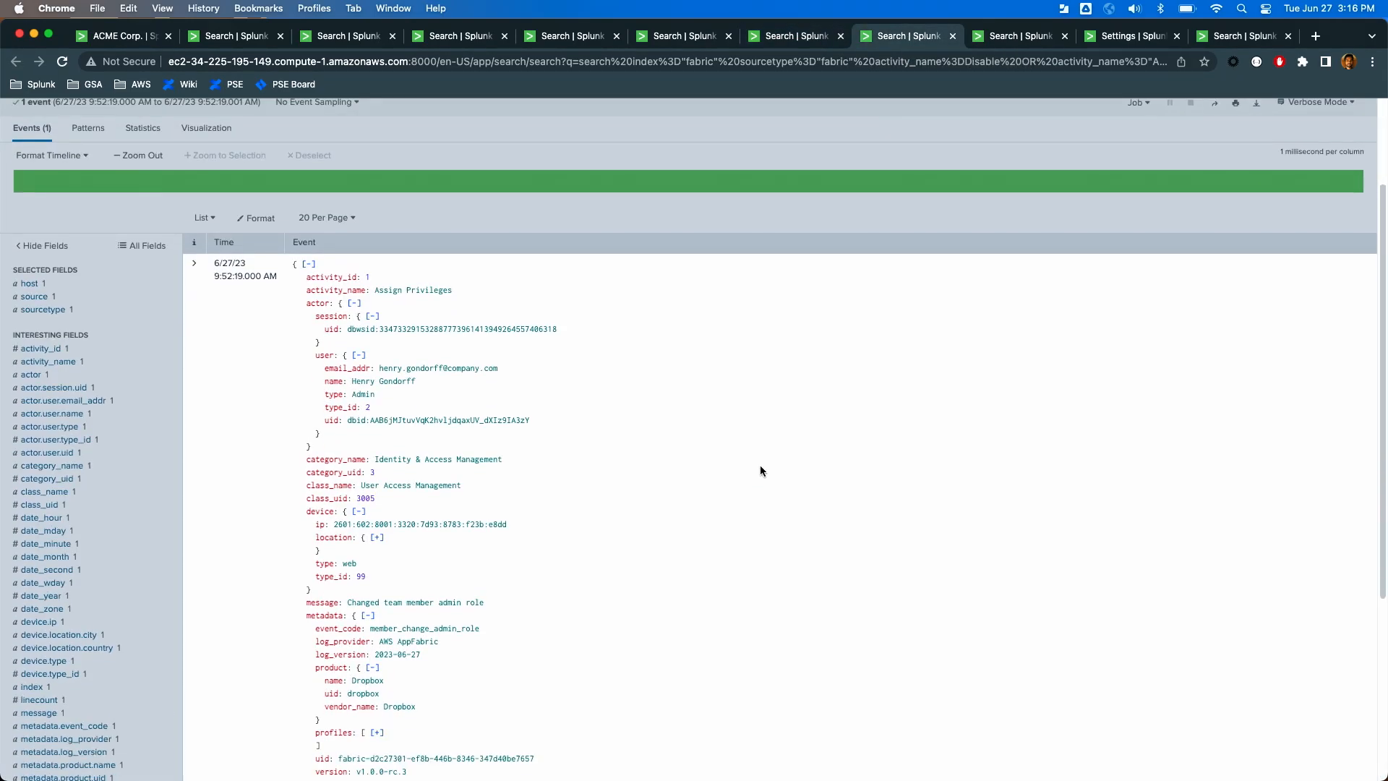
pyautogui.scroll(-3, 761, 472)
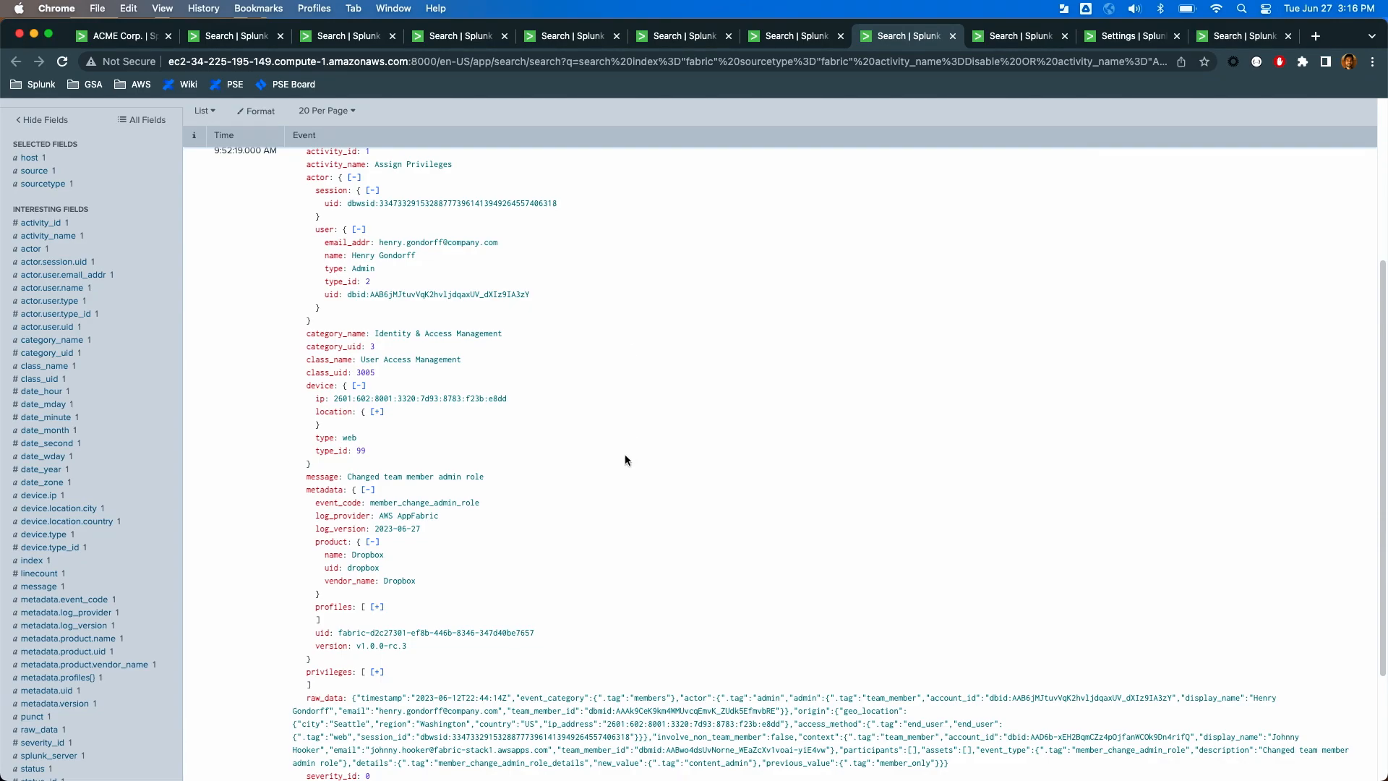
pyautogui.scroll(-1, 626, 461)
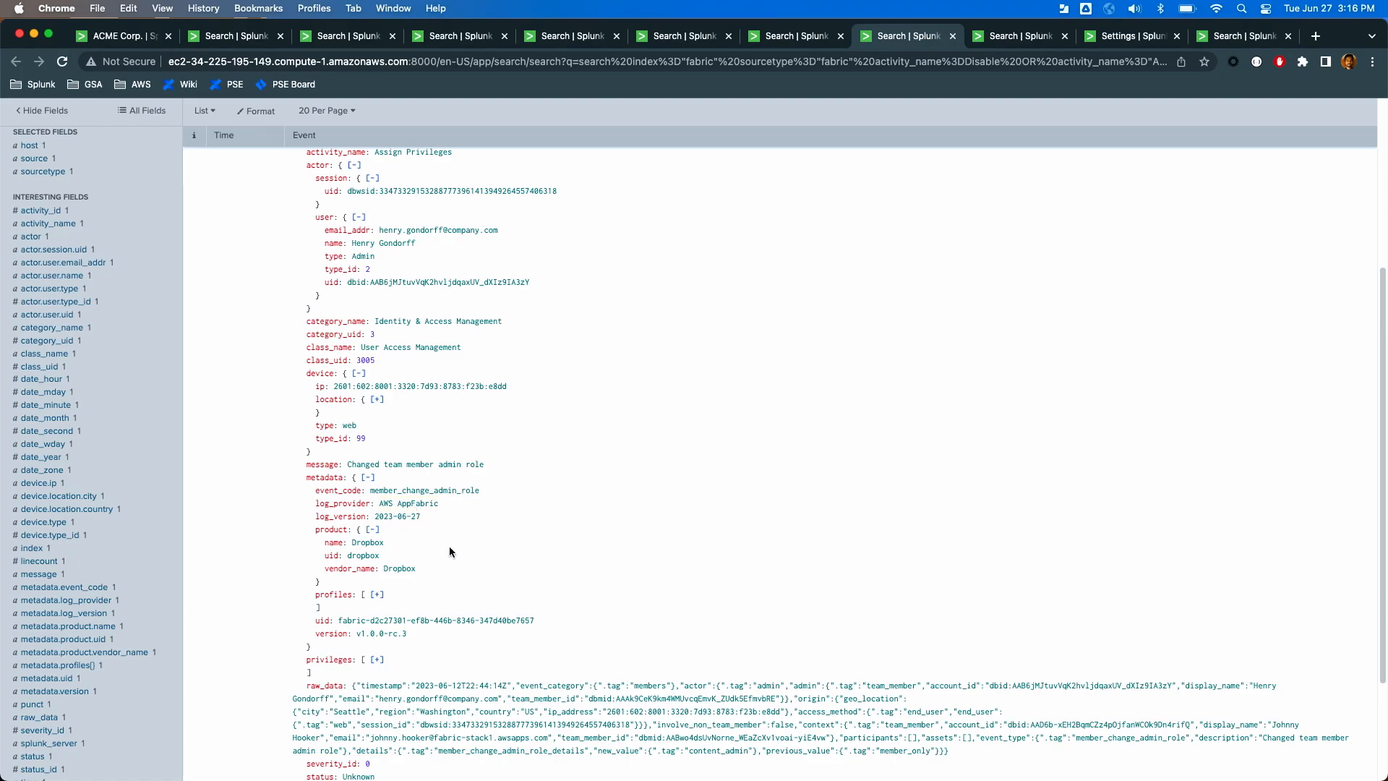
pyautogui.scroll(-1, 460, 557)
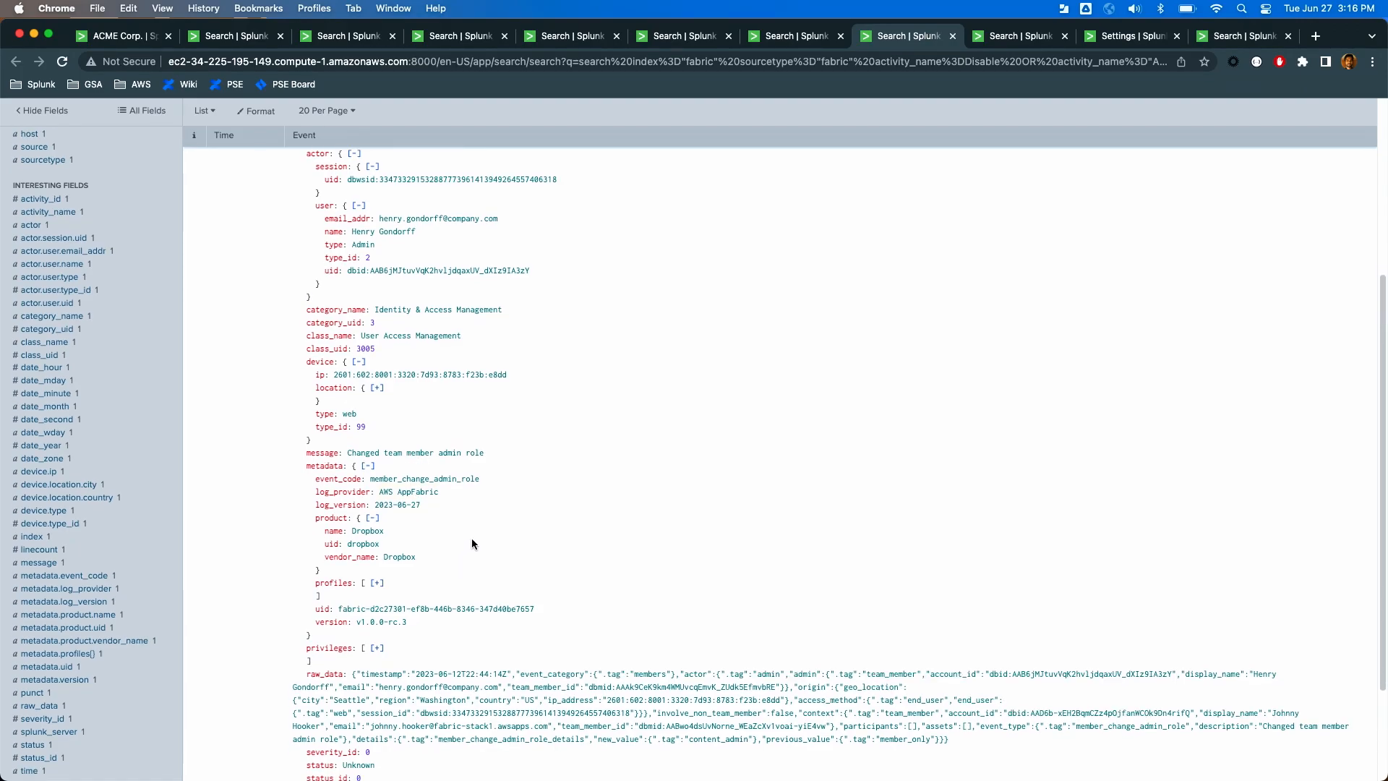
pyautogui.scroll(8, 471, 540)
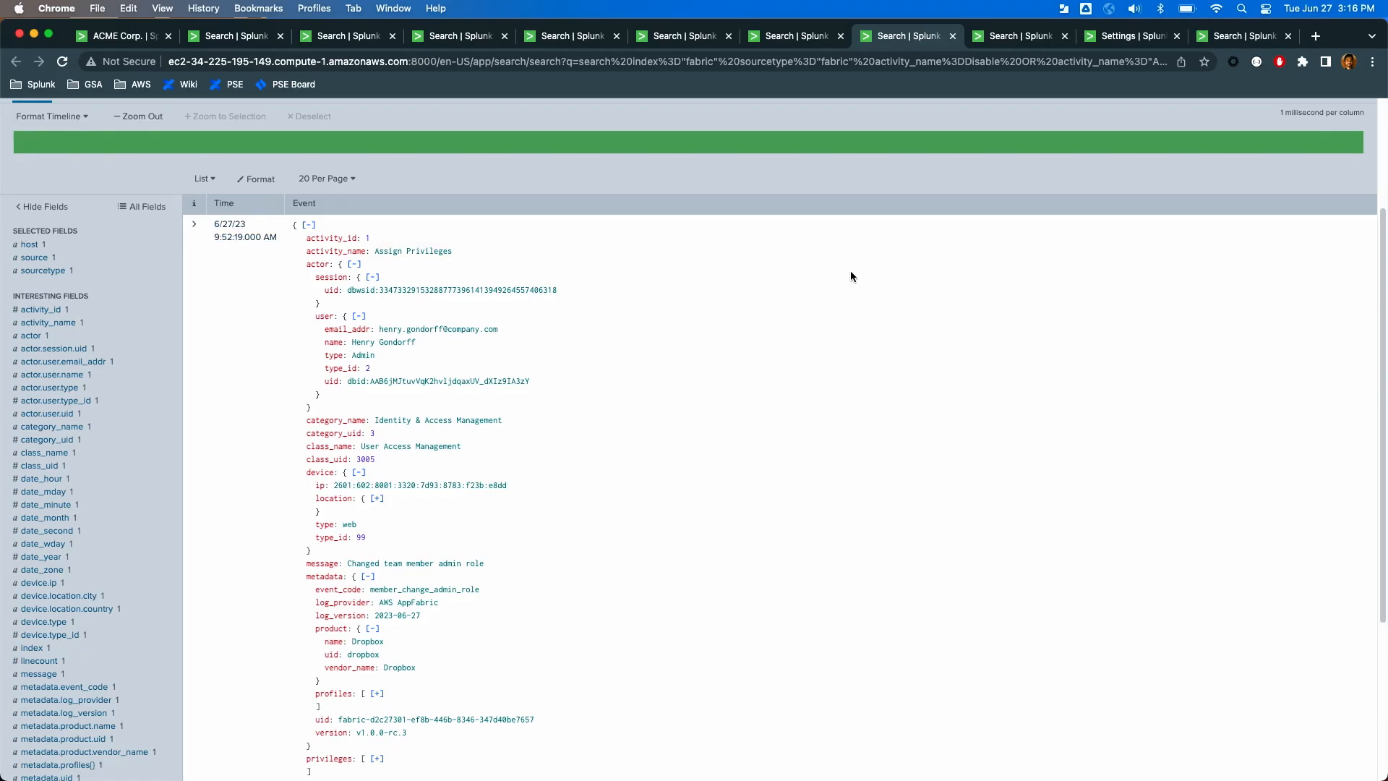
pyautogui.scroll(-5, 861, 303)
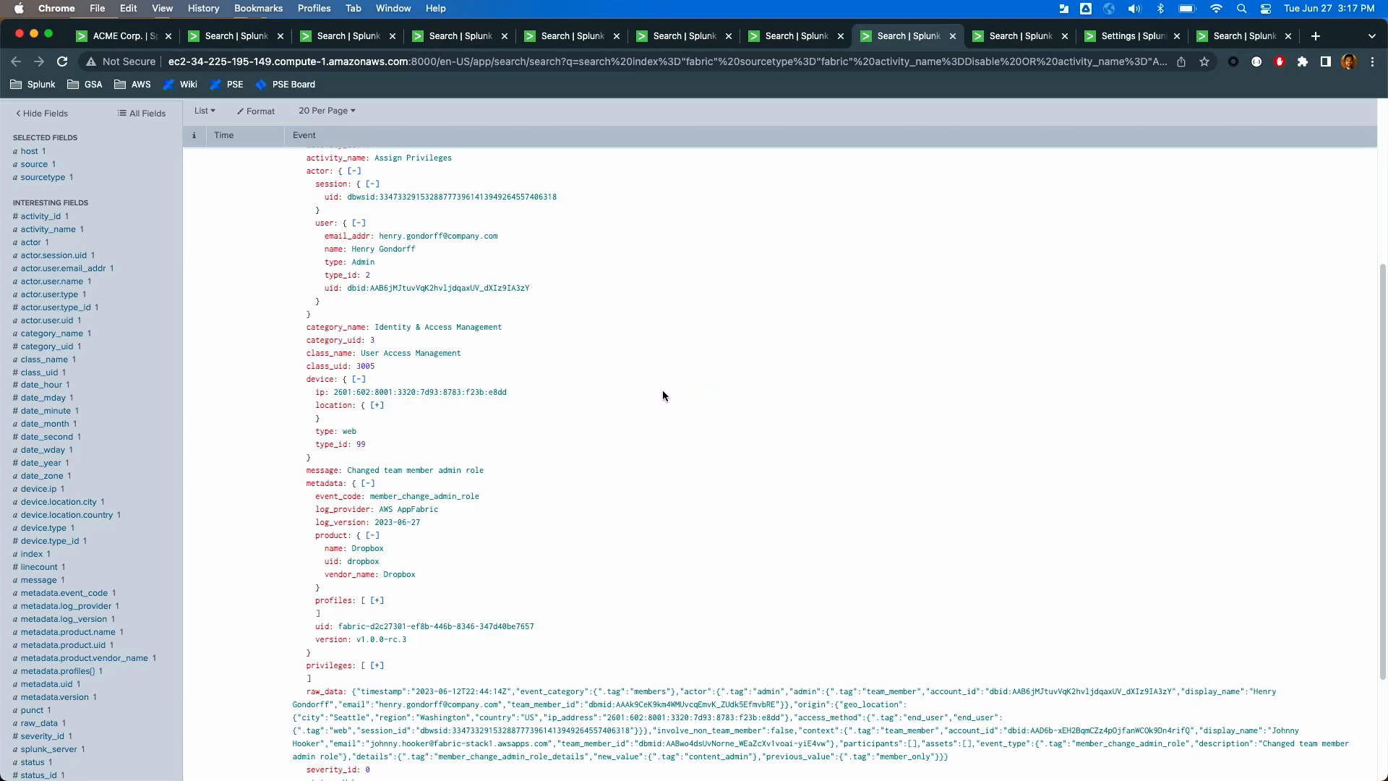
# Bring up the timechart of event counts by activity_name for the suspicious user as actor or target, and inspect the activity over 24 hours.
pyautogui.click(1020, 36)
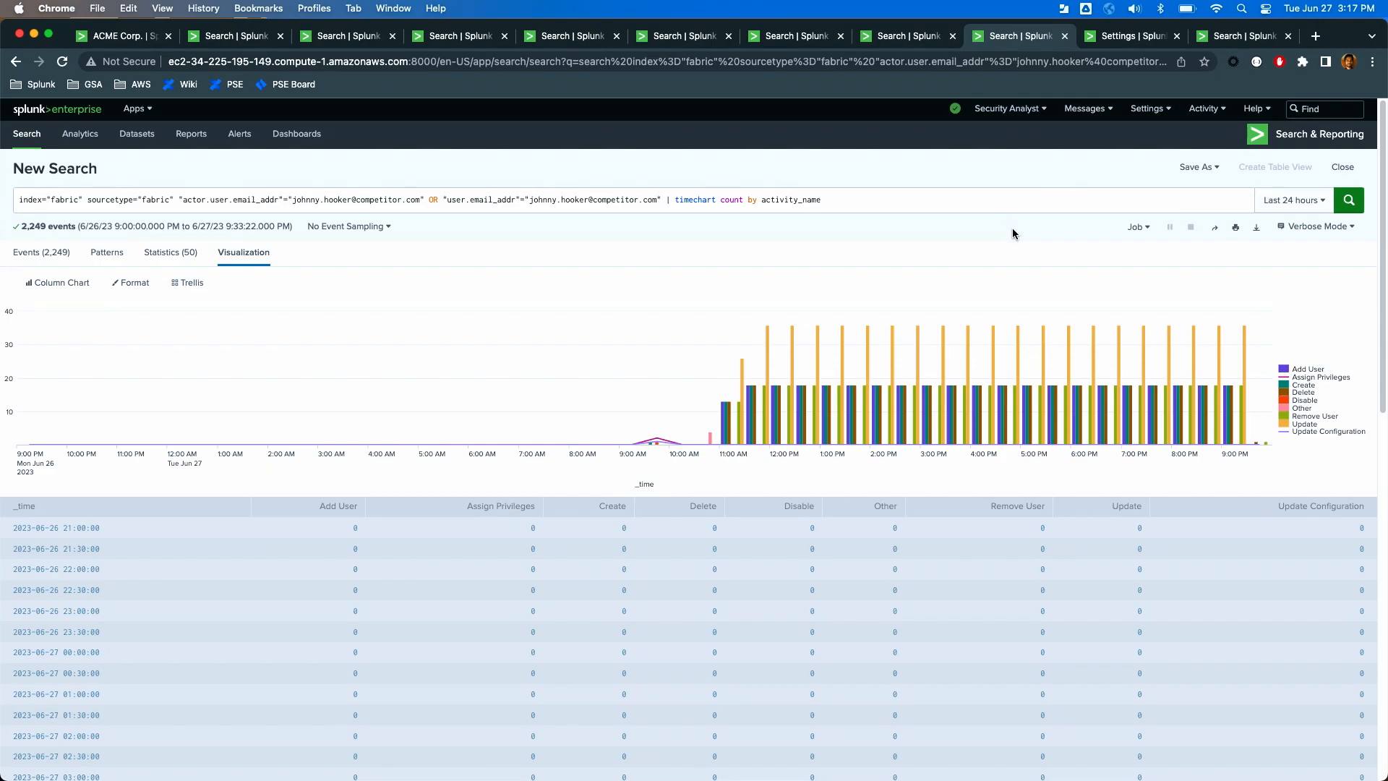
pyautogui.scroll(-1, 1012, 233)
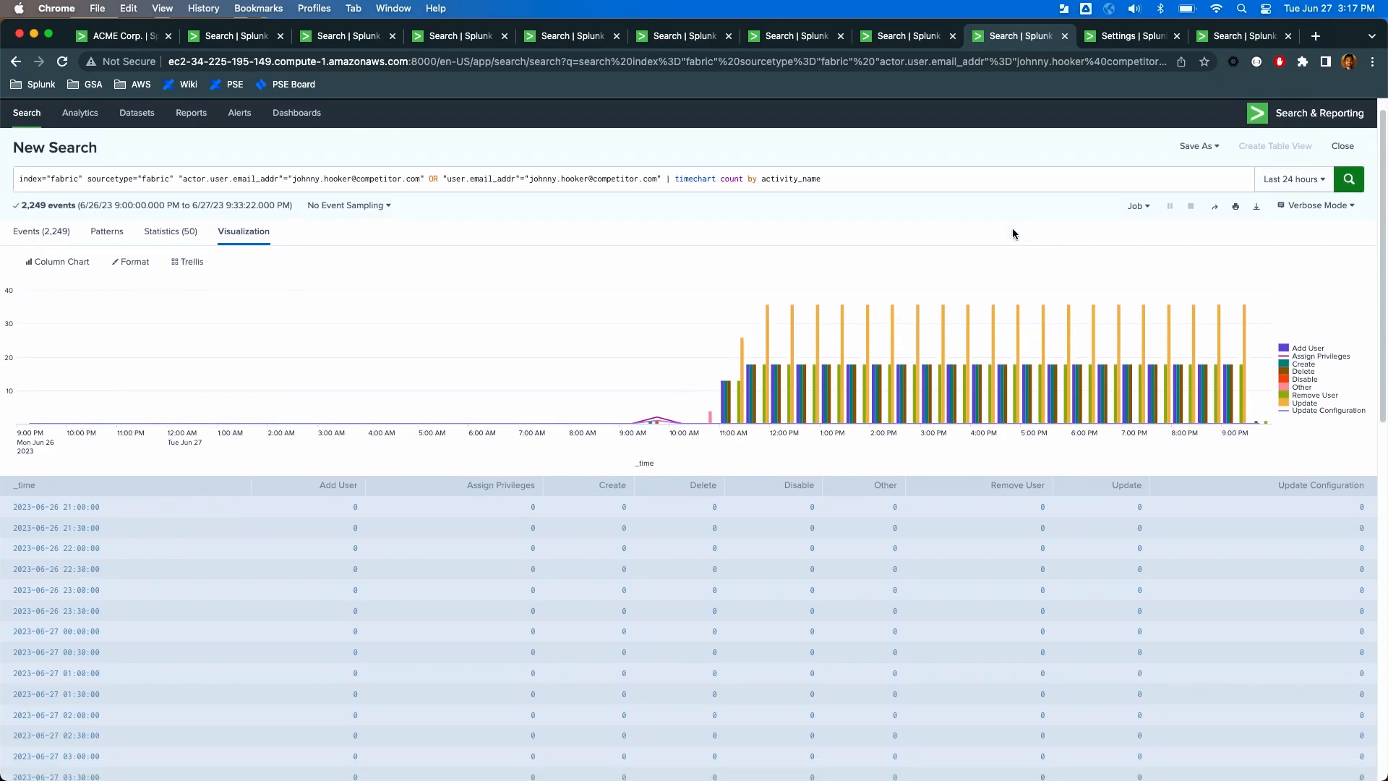